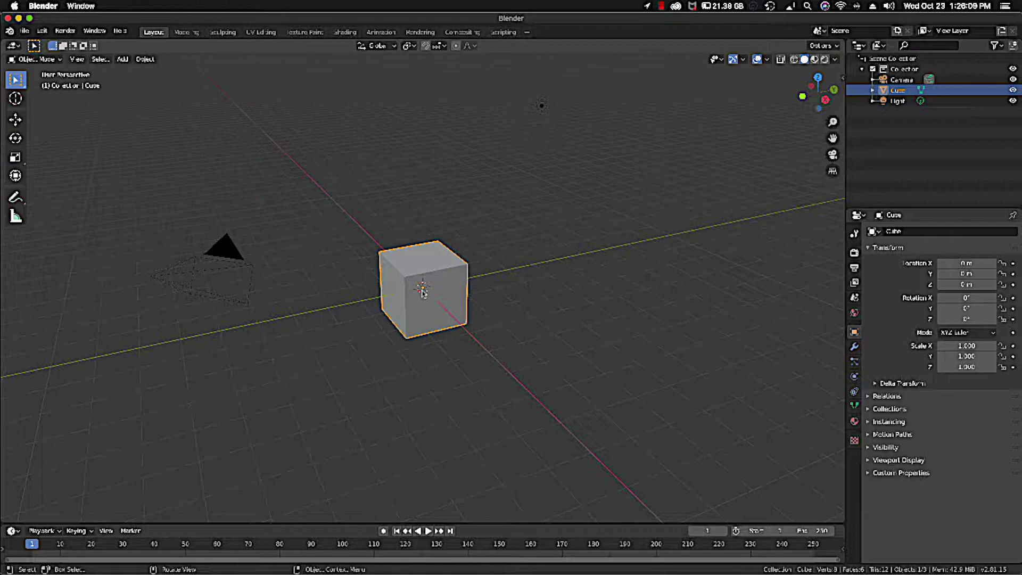
Scale the default cube down to about 0.705 and hide it from the viewport.
key(s)
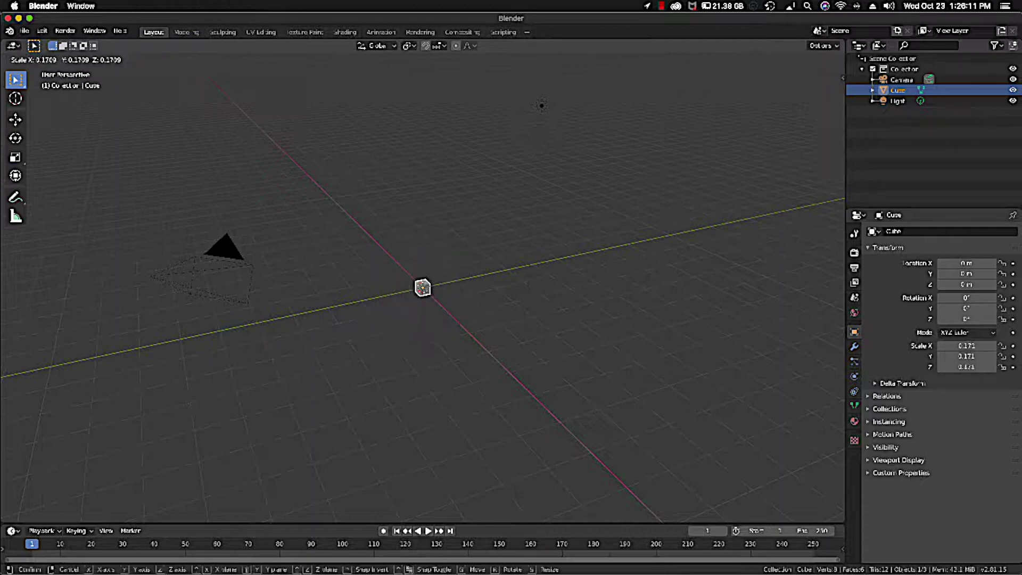
click(422, 290)
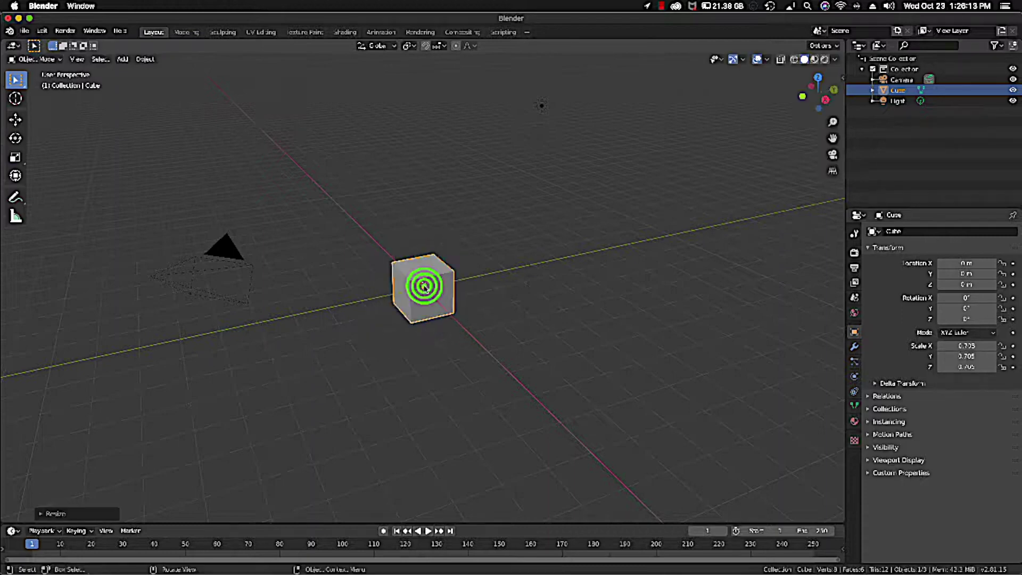
click(1011, 90)
Add a mesh circle at the scene origin.
click(125, 59)
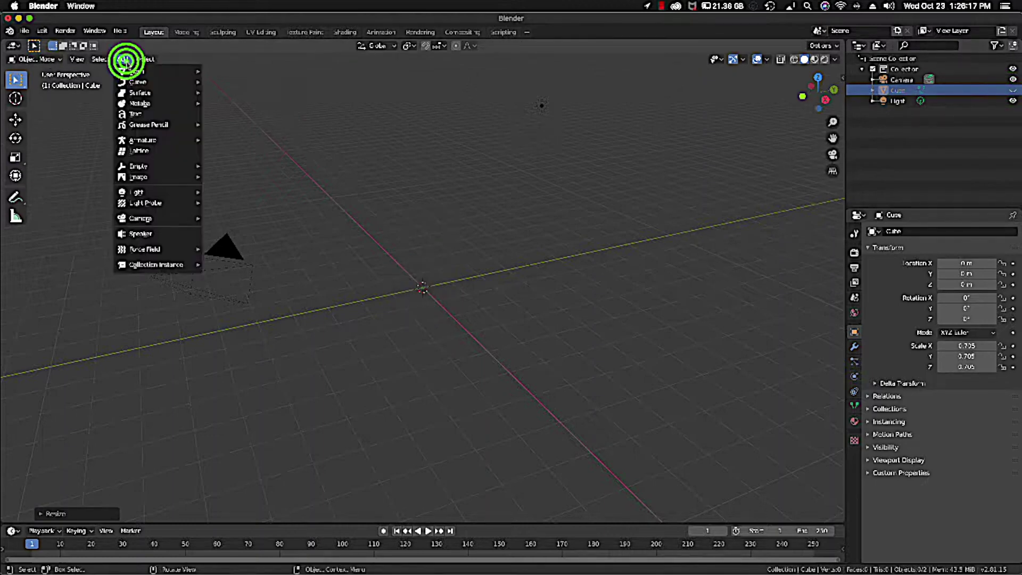
mouse_move(125, 69)
click(230, 92)
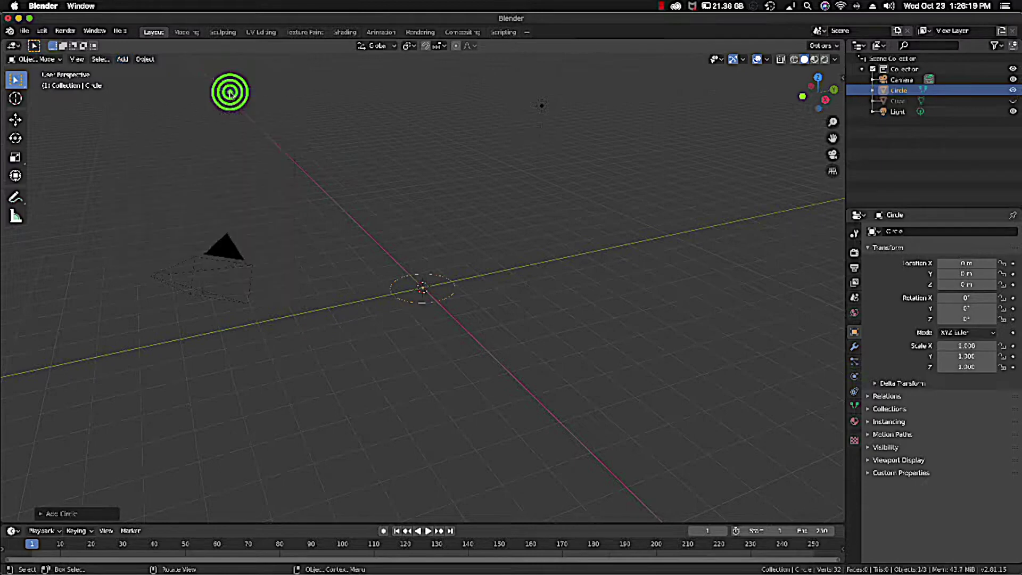
In Edit Mode, extrude the whole circle upward about 0.155 m to form a narrow band.
scroll(525, 267, down, 3)
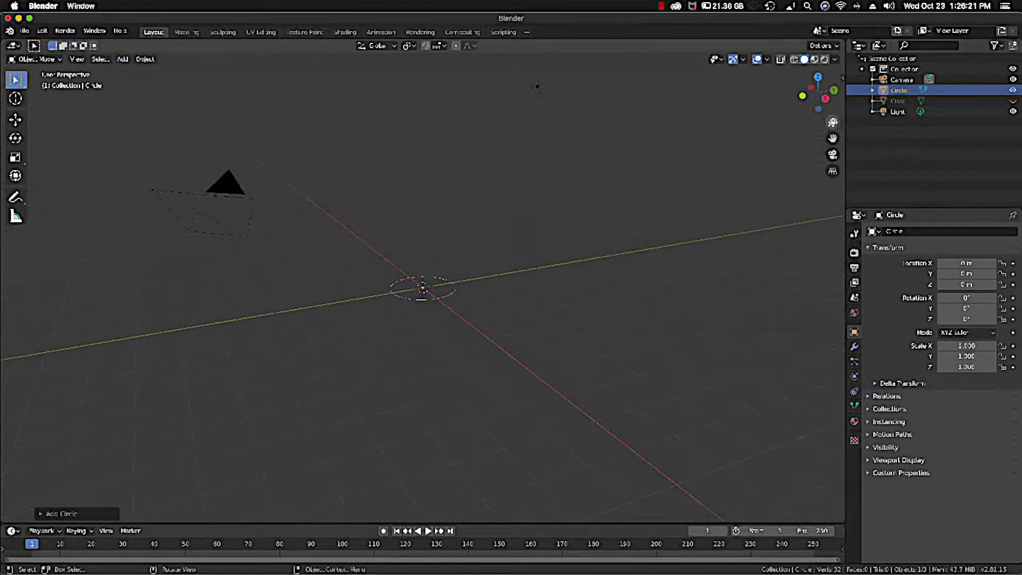
drag(832, 122, 824, 129)
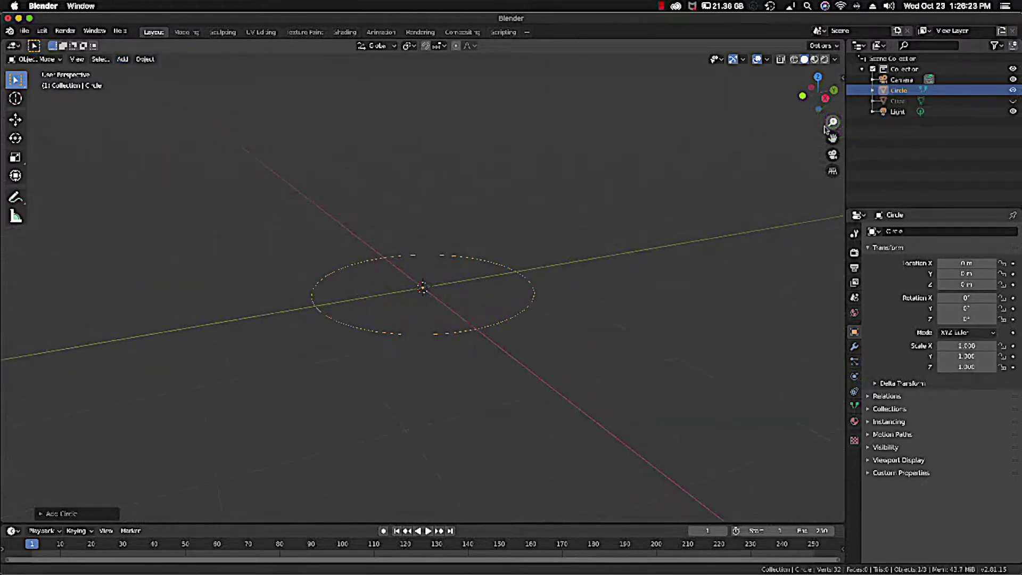
scroll(512, 266, up, 5)
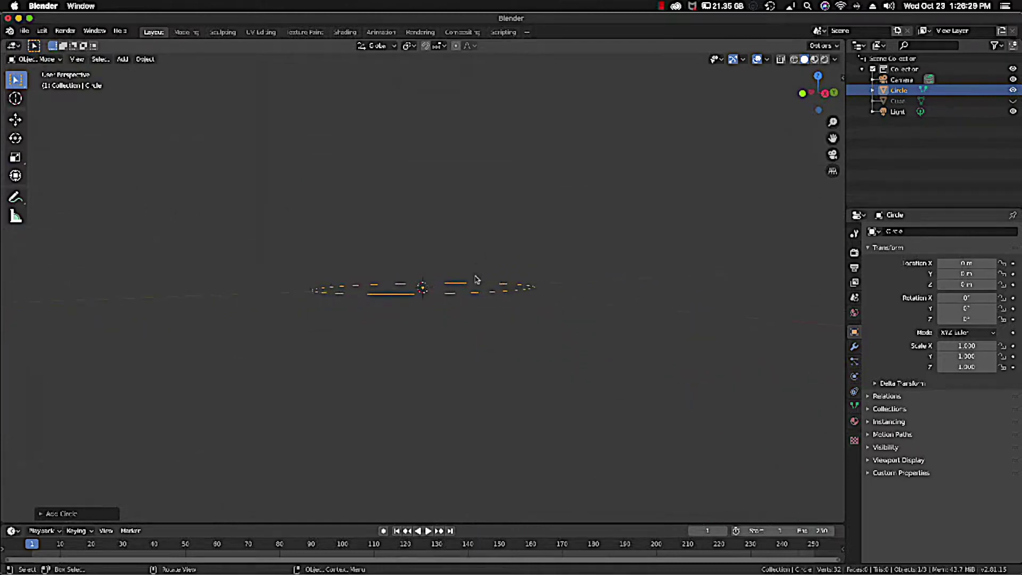
click(37, 59)
click(45, 81)
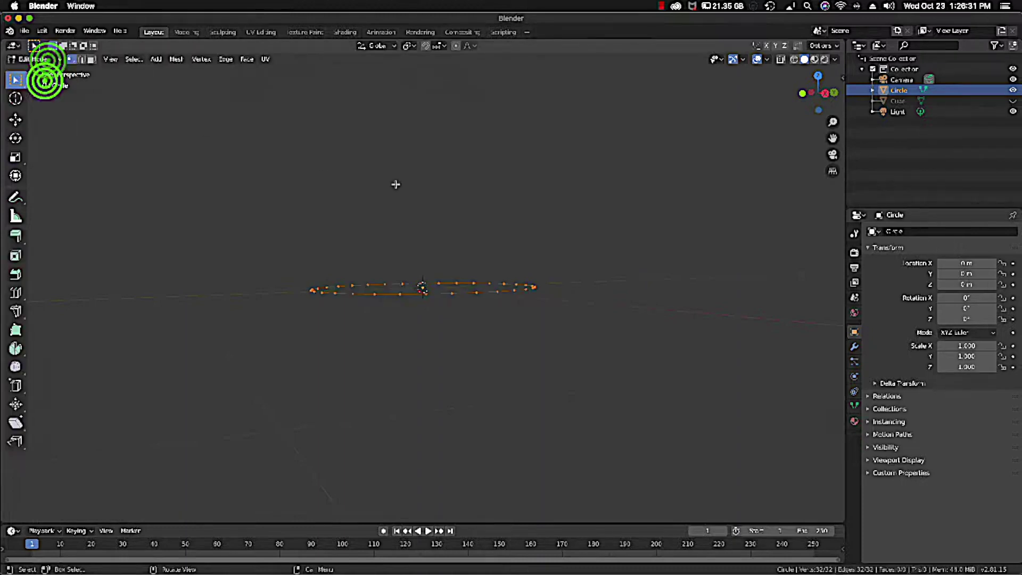
key(e)
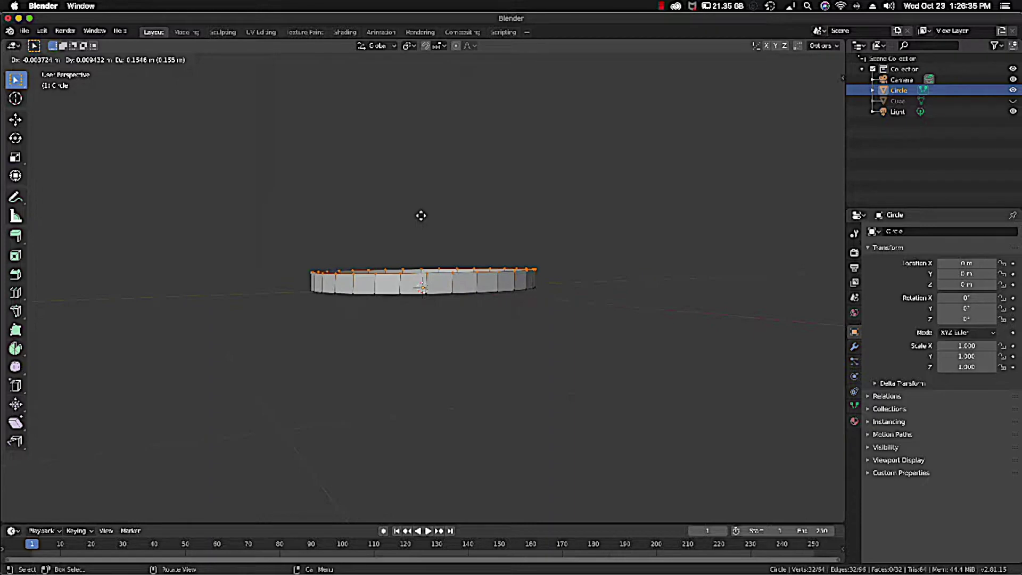
click(421, 215)
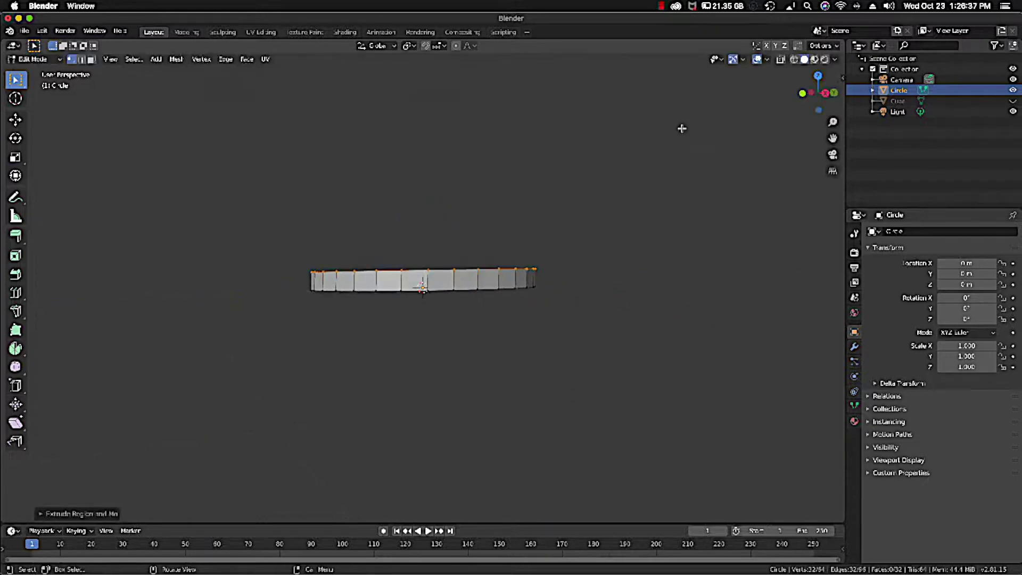
Turn on X-ray, select the band's bottom ring of vertices and extrude it downward into a tall open cylinder.
click(781, 59)
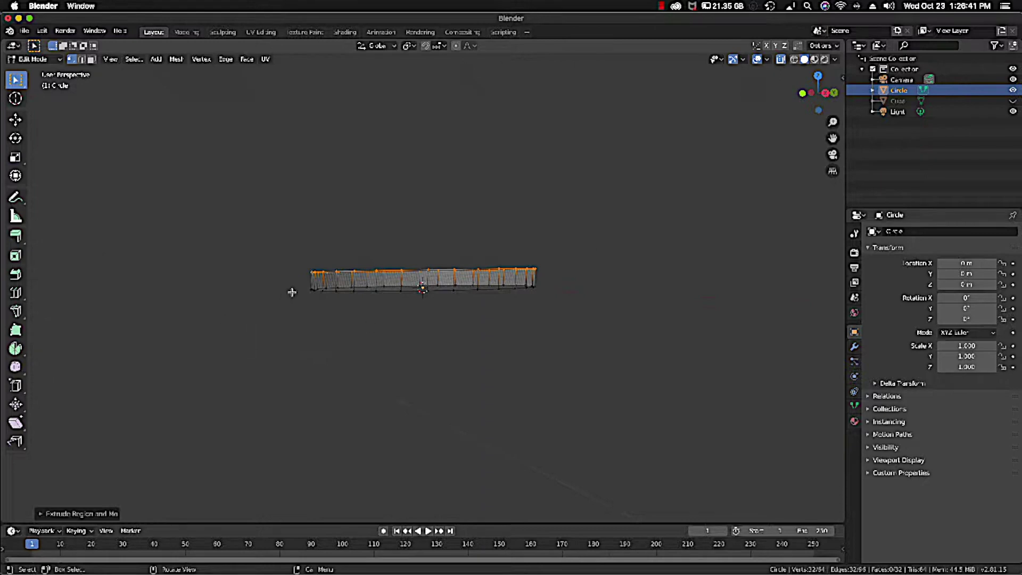
drag(292, 278, 561, 306)
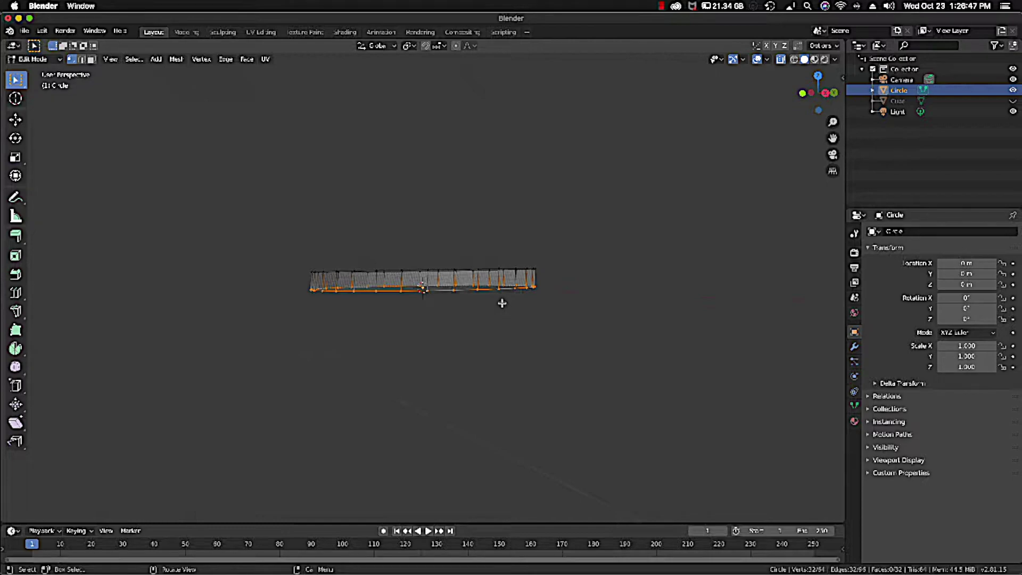
key(e)
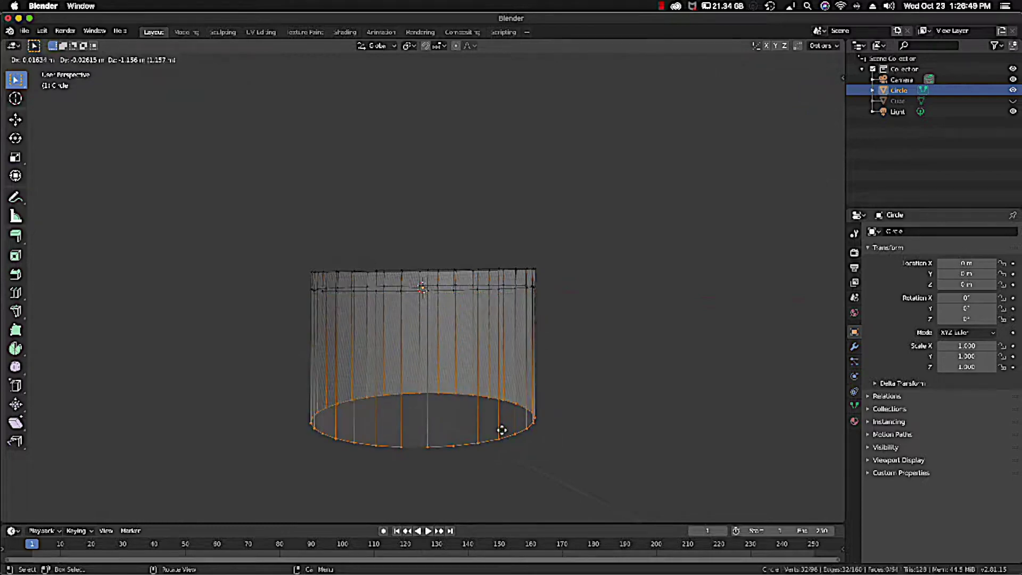
click(501, 57)
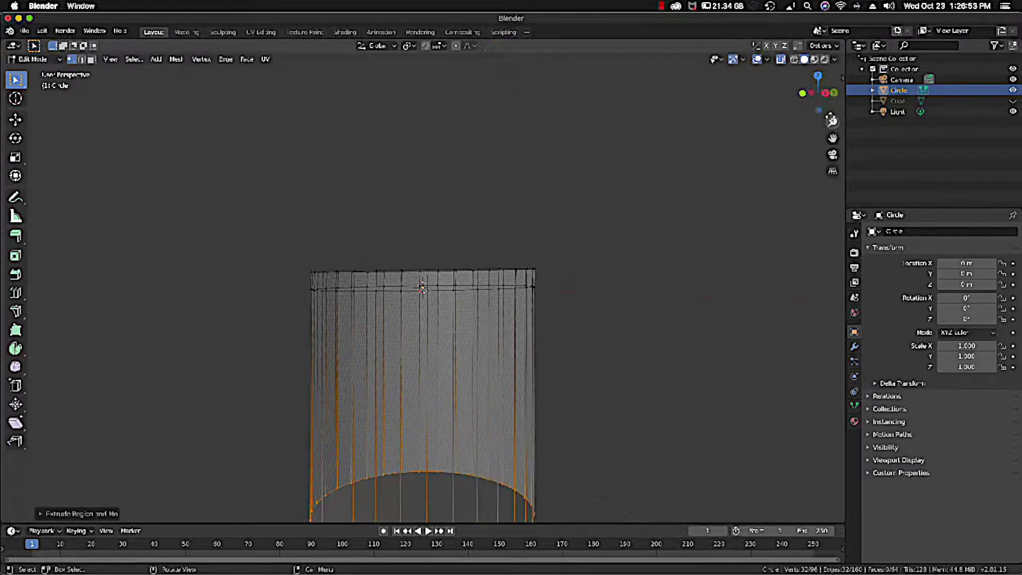
Scale the cylinder's bottom ring of vertices up by about 1.13 so the sides flare outward.
drag(830, 120, 832, 85)
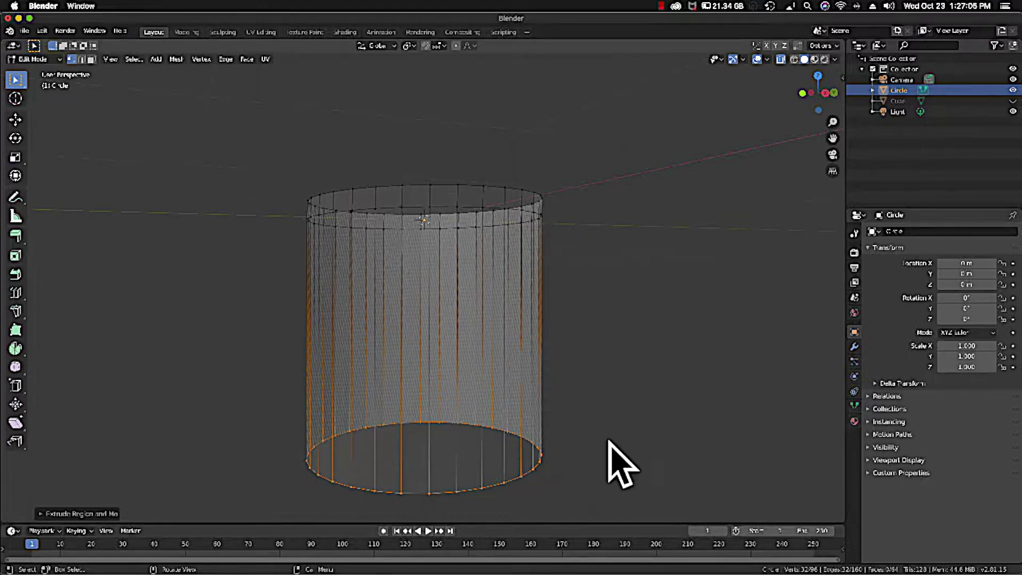
key(s)
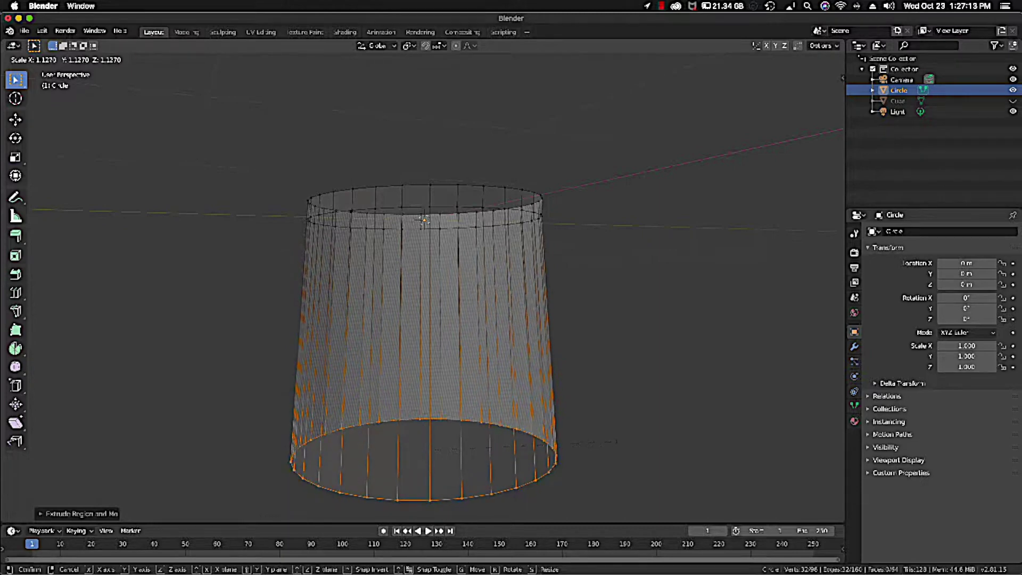
click(611, 440)
Select all faces of the narrow top band around the cylinder in face selection mode.
scroll(612, 438, up, 3)
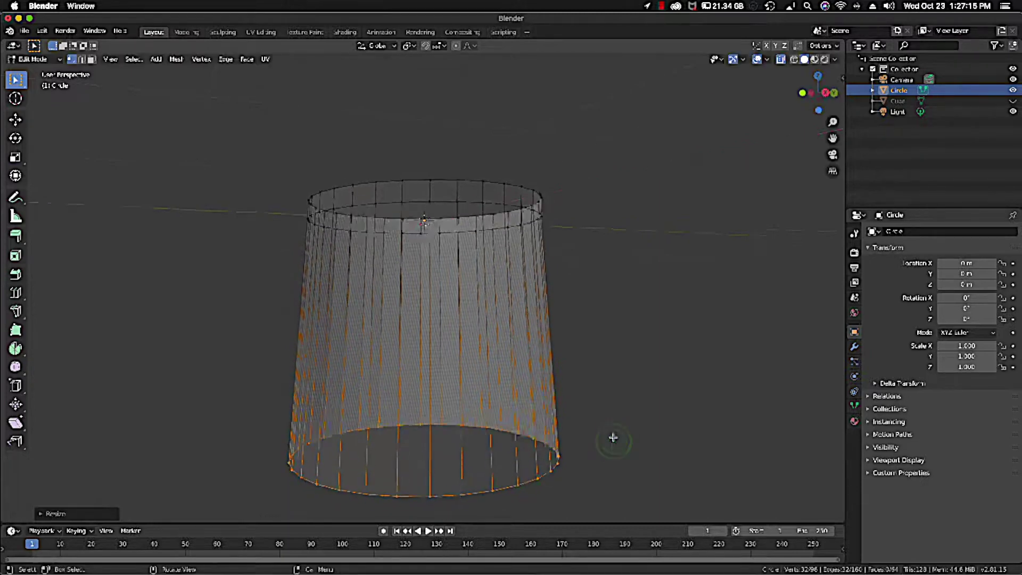
scroll(613, 436, up, 1)
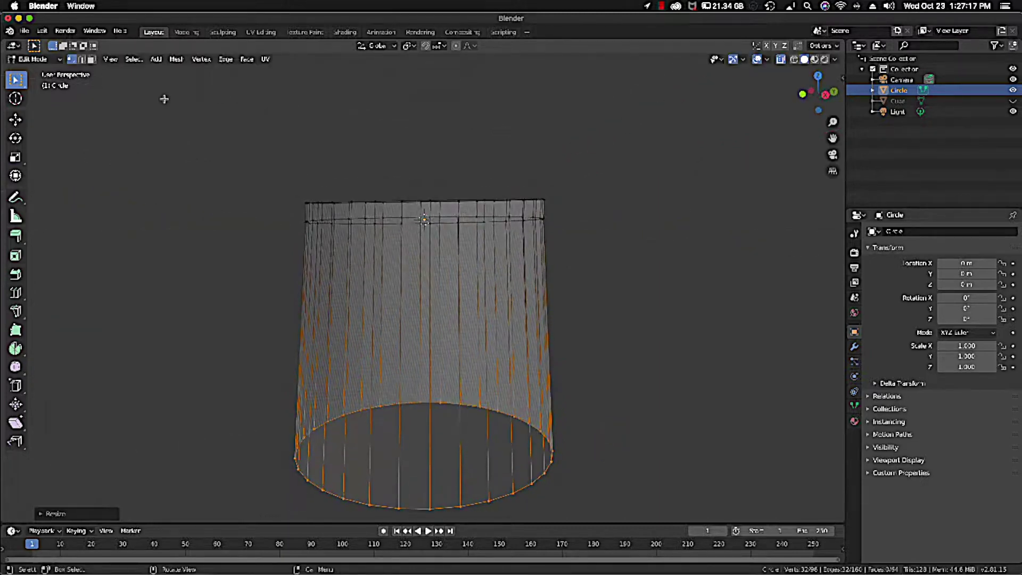
click(92, 59)
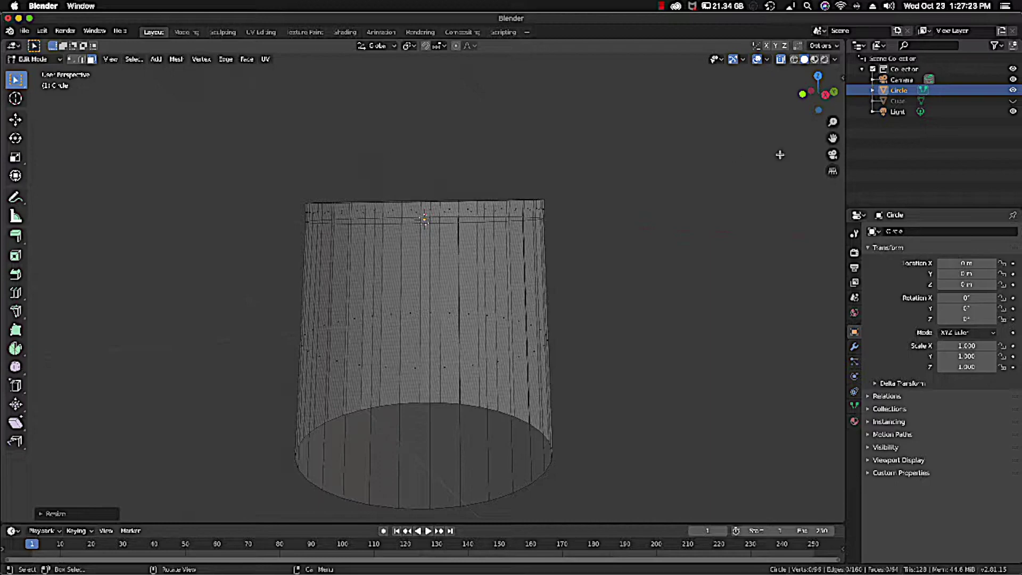
drag(832, 122, 832, 138)
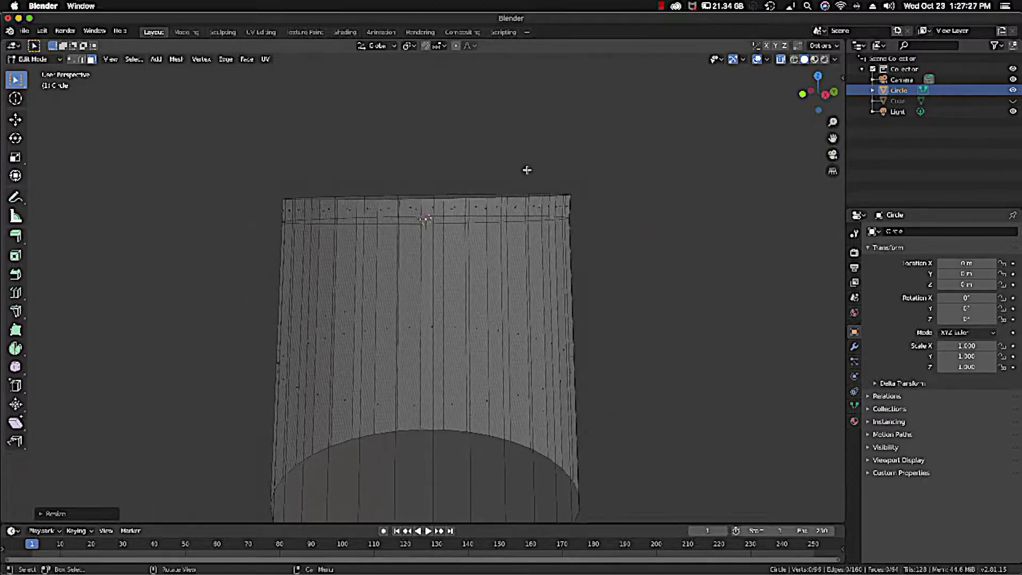
drag(257, 184, 598, 213)
Assign the selected top band to a new vertex group.
scroll(596, 212, down, 5)
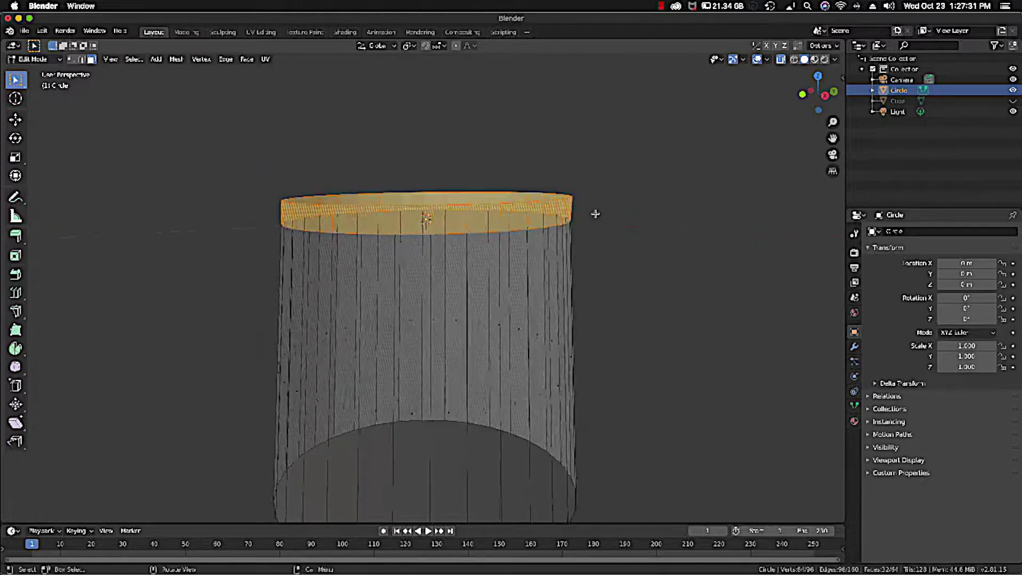
scroll(595, 212, right, 2)
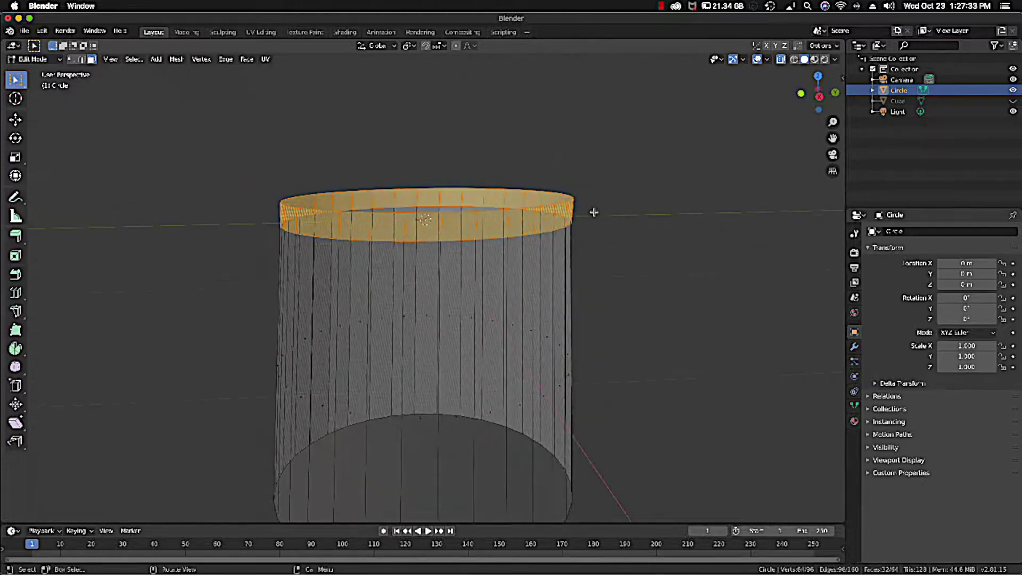
click(200, 59)
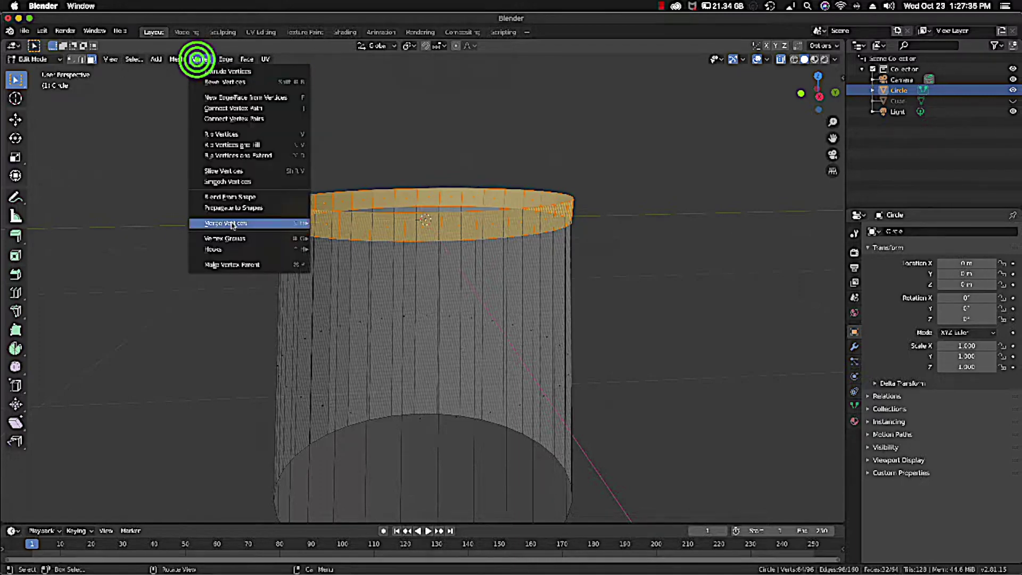
mouse_move(222, 243)
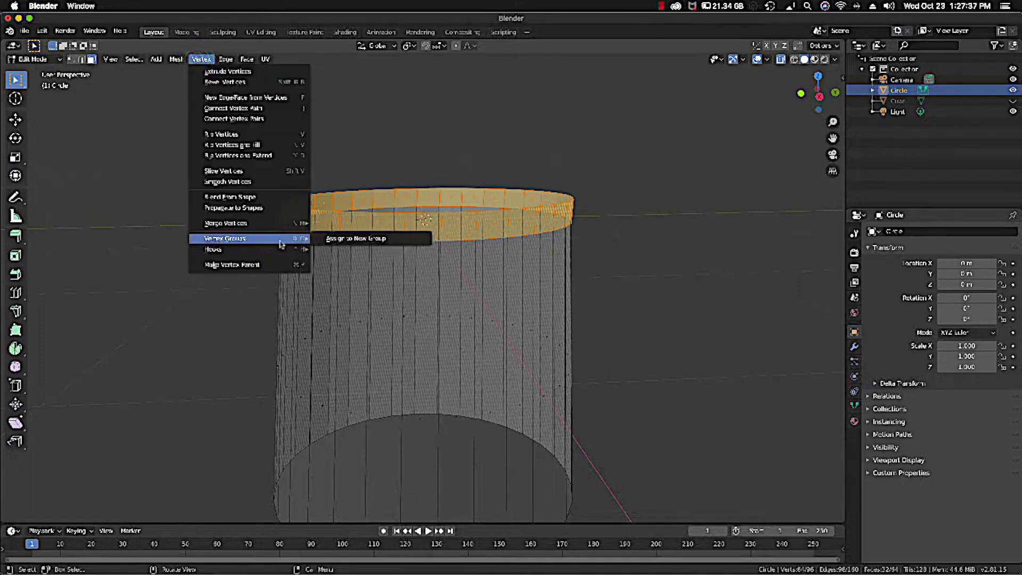
click(347, 242)
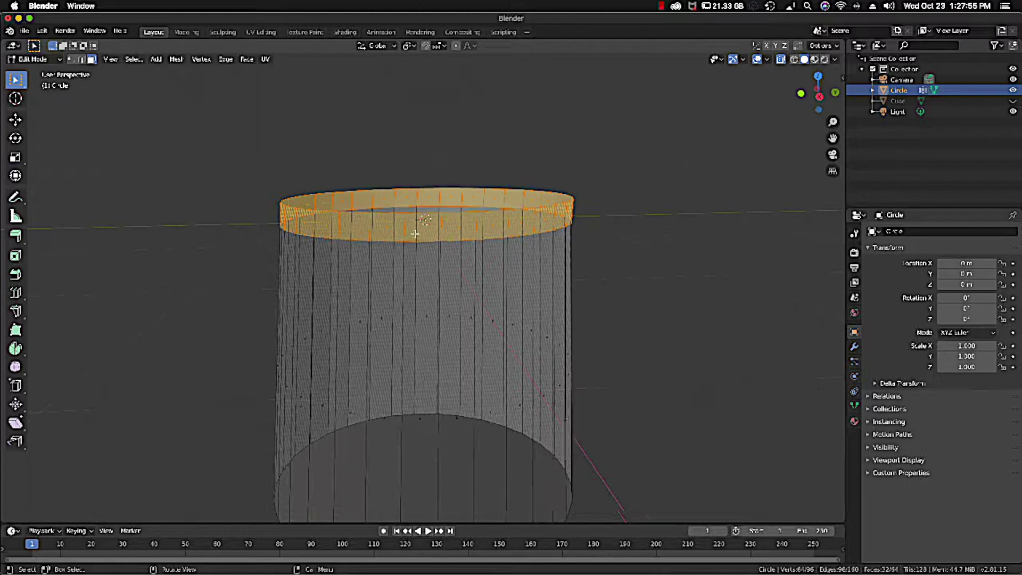
Return the cylinder to Object Mode and add a Subdivision Surface modifier to it.
middle_drag(415, 229, 415, 234)
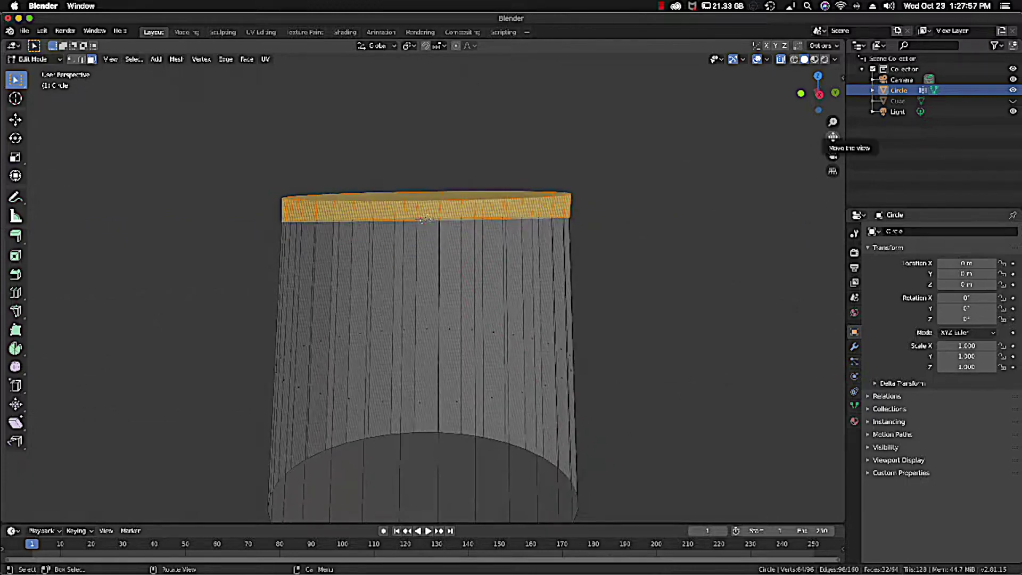
drag(833, 138, 833, 147)
middle_drag(551, 113, 552, 115)
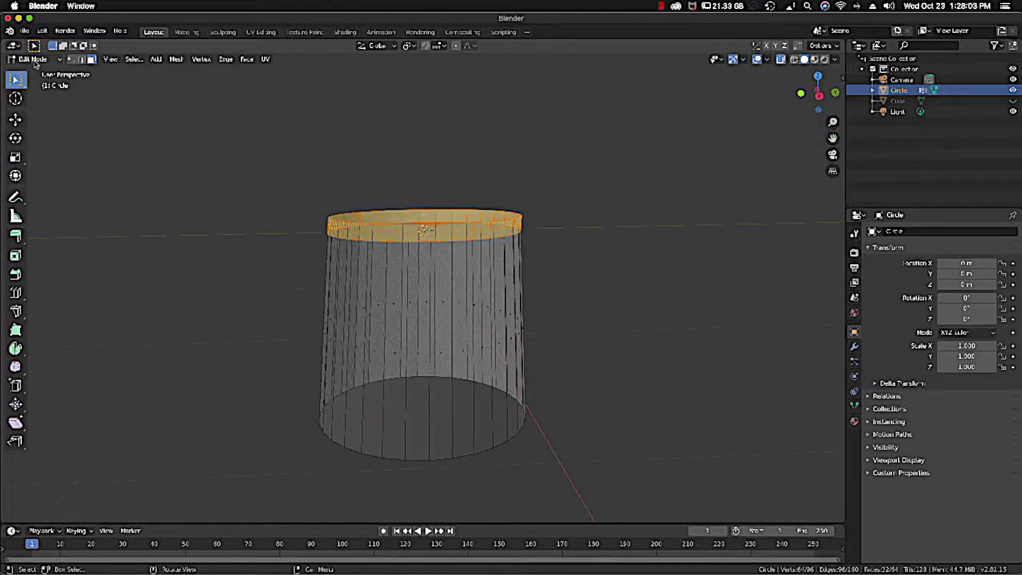
click(35, 59)
click(33, 69)
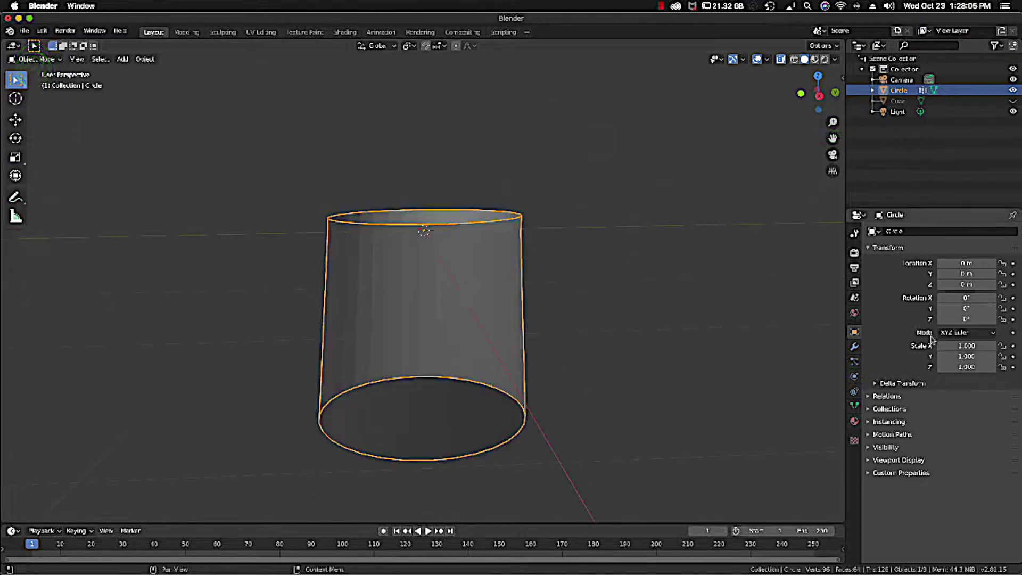
click(854, 346)
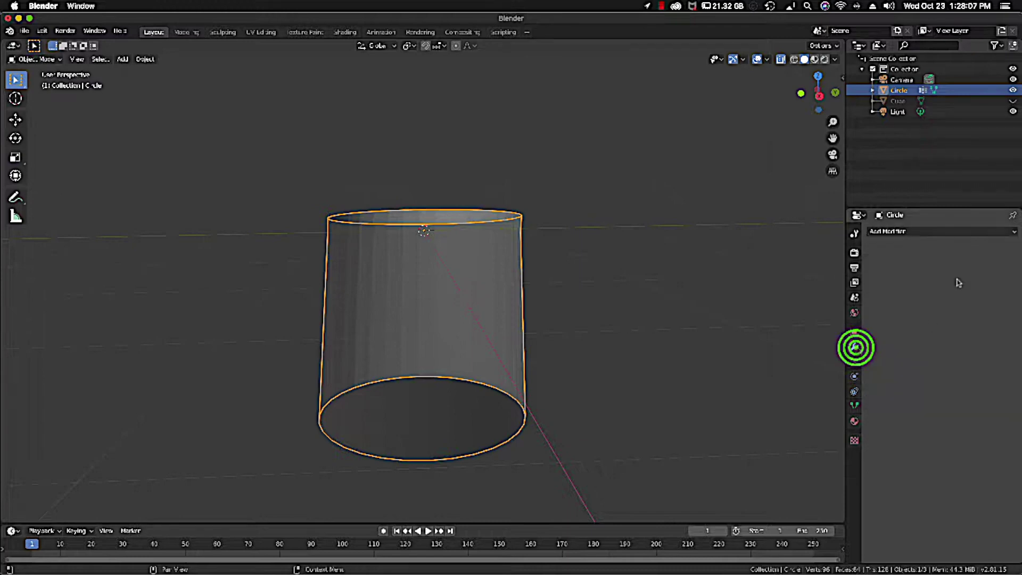
click(924, 232)
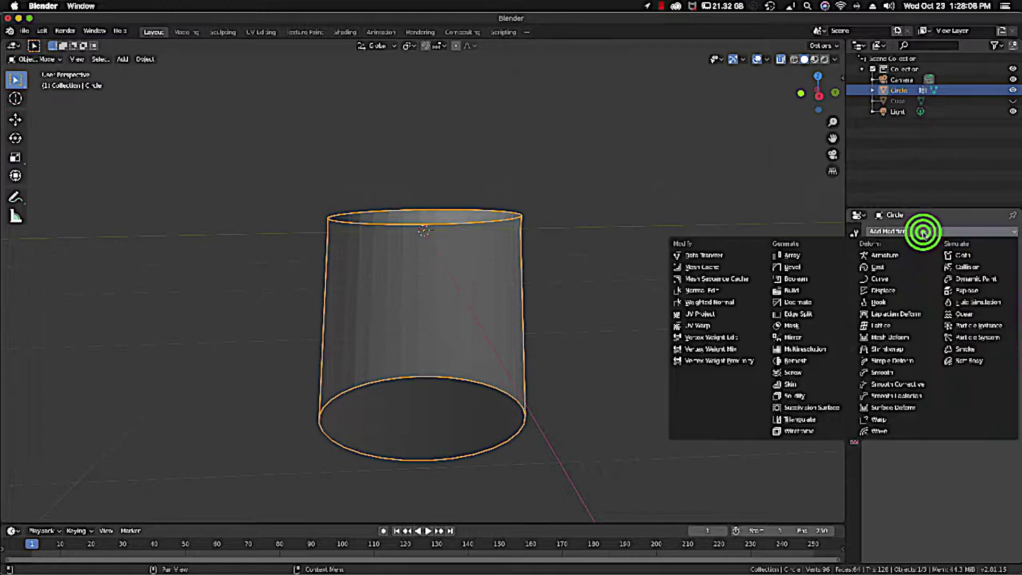
click(805, 408)
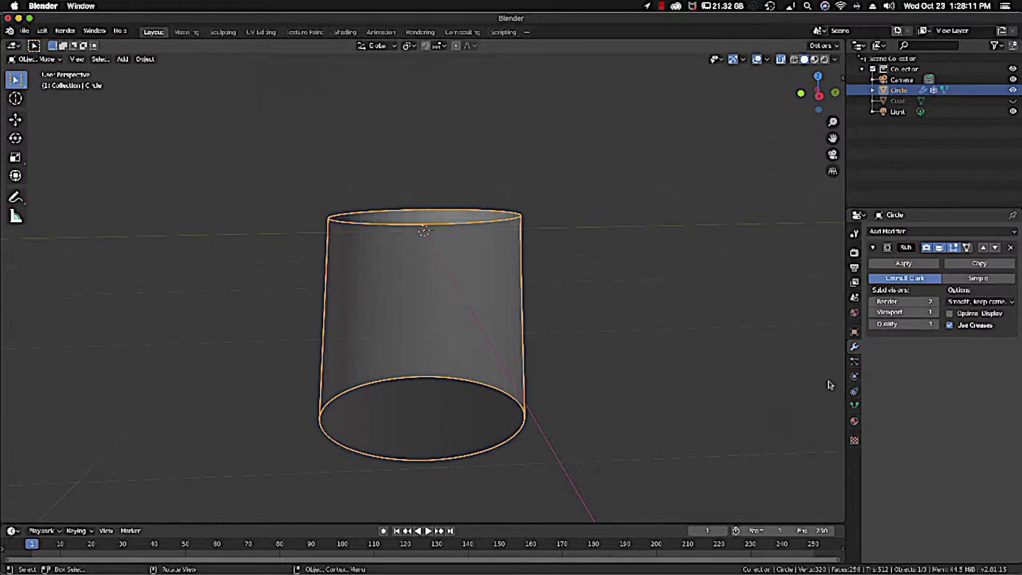
Apply the subdivision as Simple with 2 viewport levels, and put the cylinder back into Edit Mode.
click(936, 312)
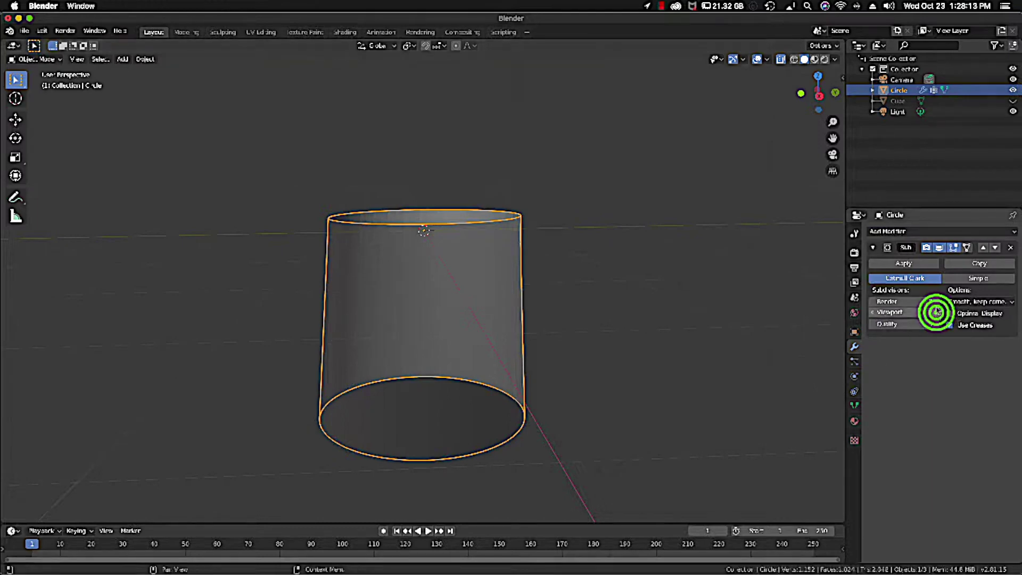
click(986, 277)
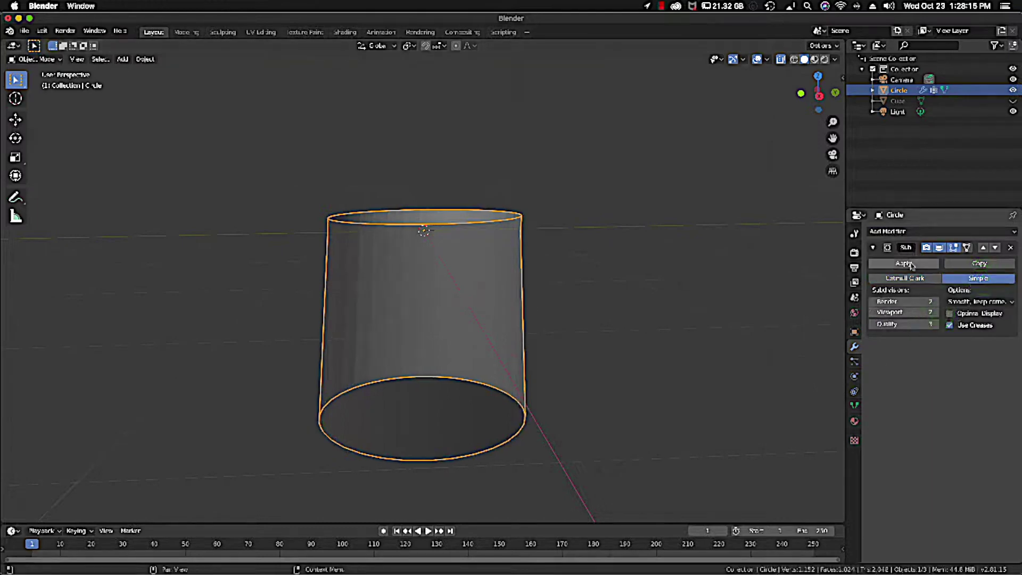
click(911, 264)
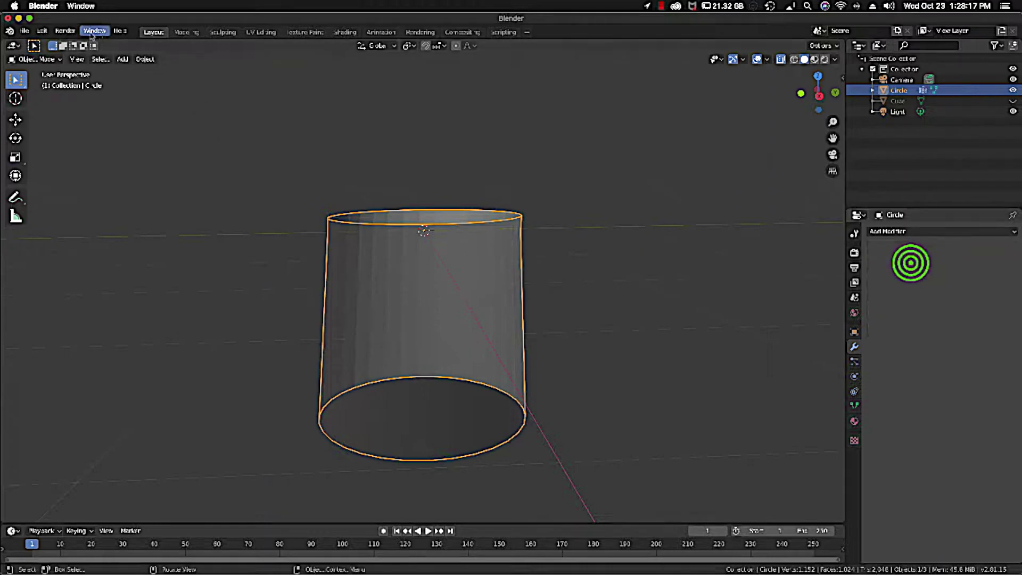
click(34, 59)
click(34, 80)
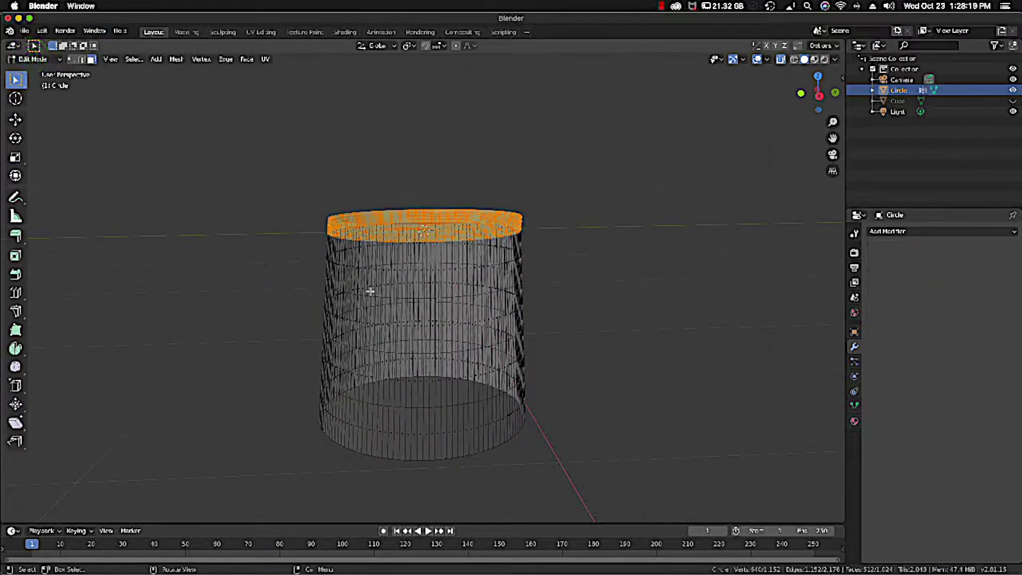
Add horizontal loop cuts in the wide gaps around the upper, middle and lower parts of the cylinder wall.
scroll(370, 292, up, 3)
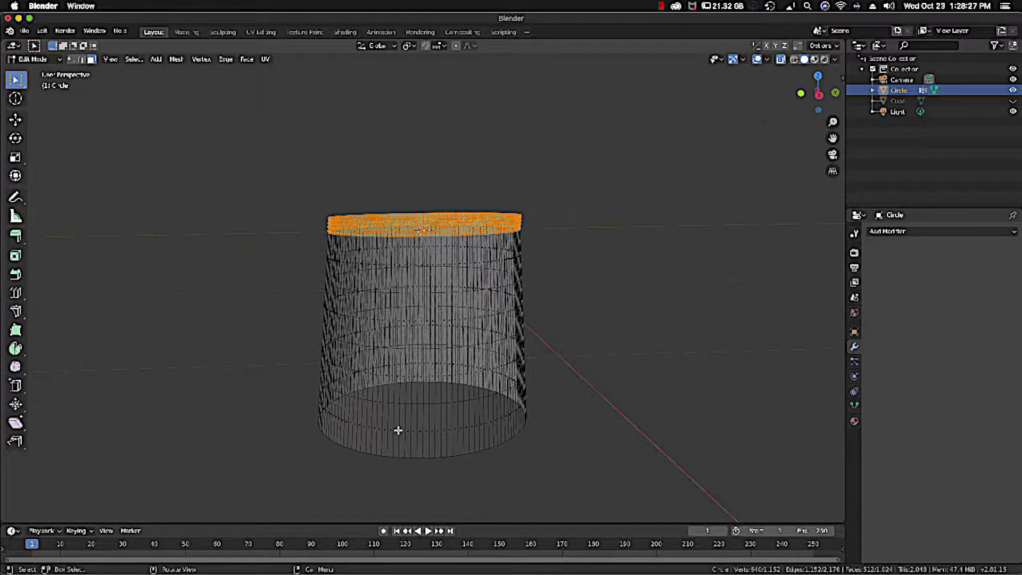
click(15, 292)
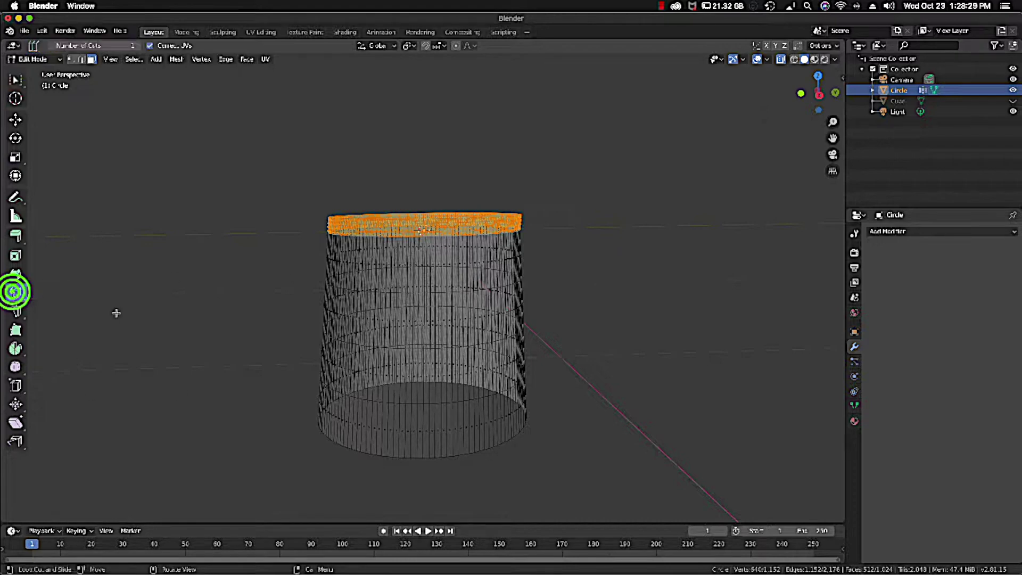
click(401, 249)
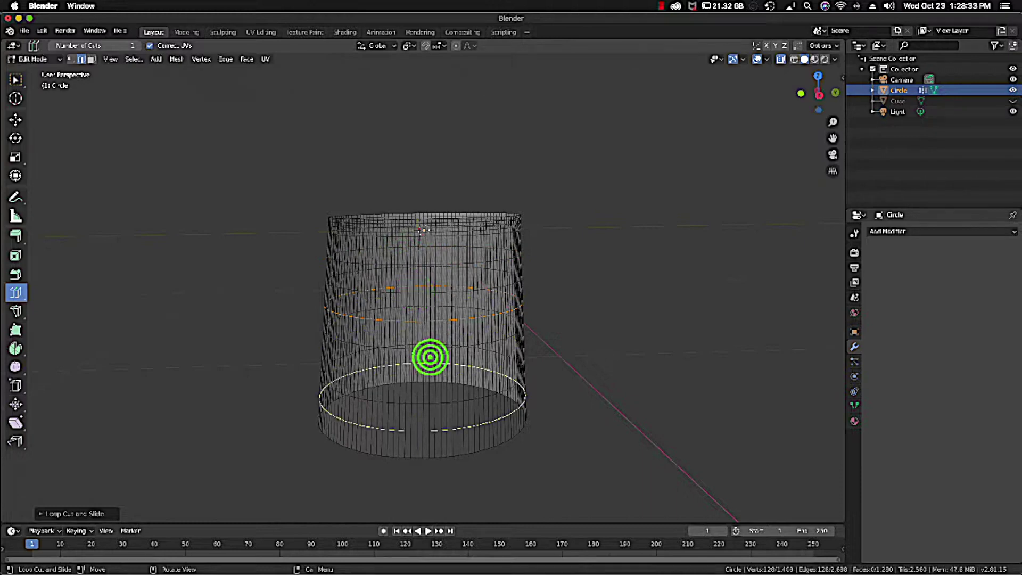
click(430, 356)
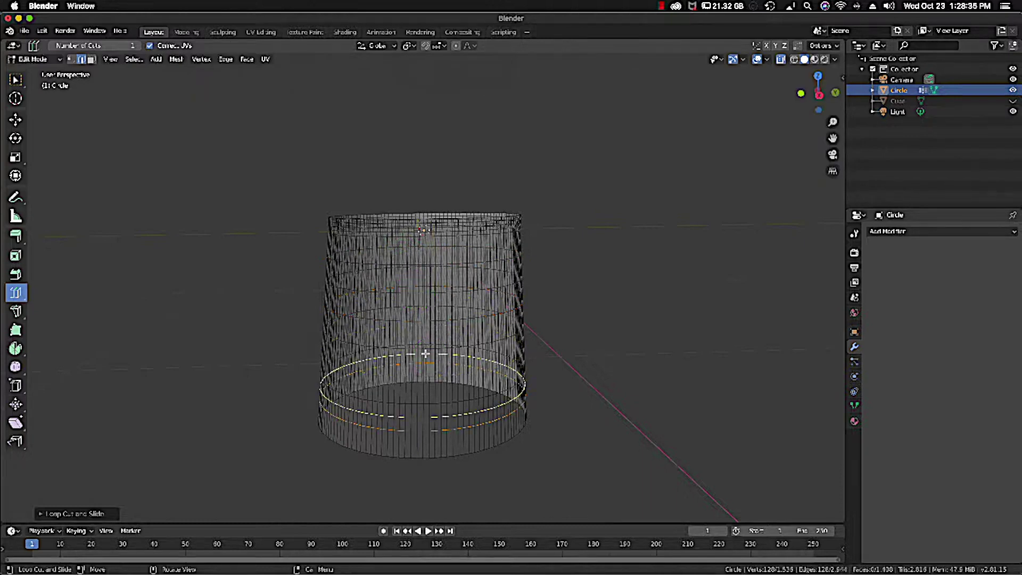
click(423, 358)
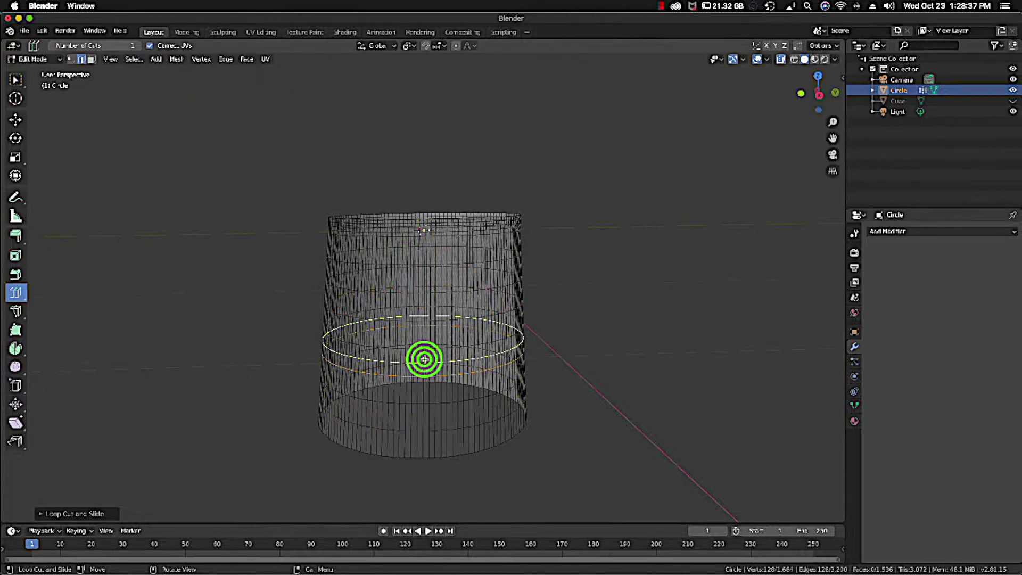
scroll(424, 359, right, 3)
scroll(424, 359, right, 2)
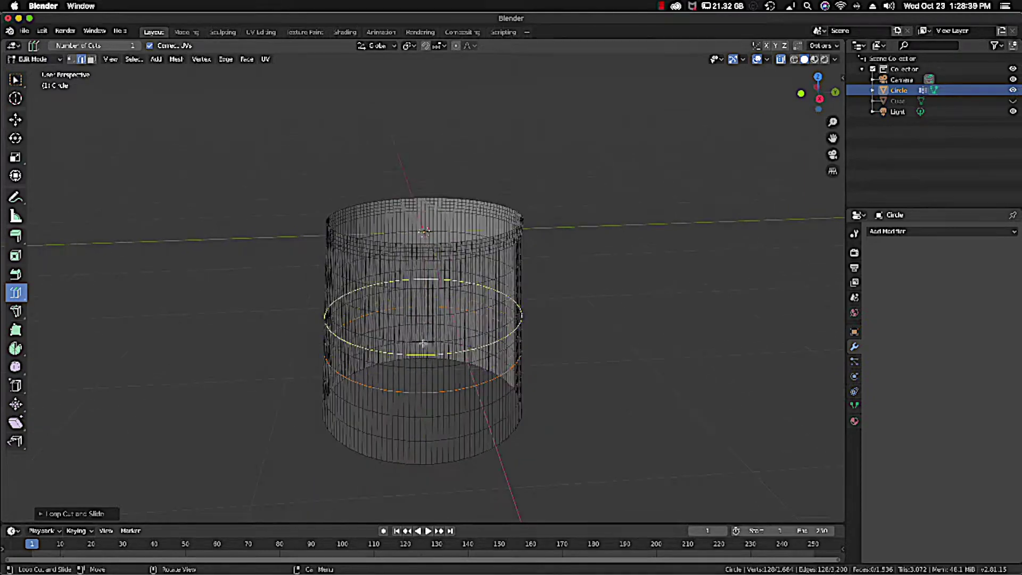
click(423, 334)
click(421, 326)
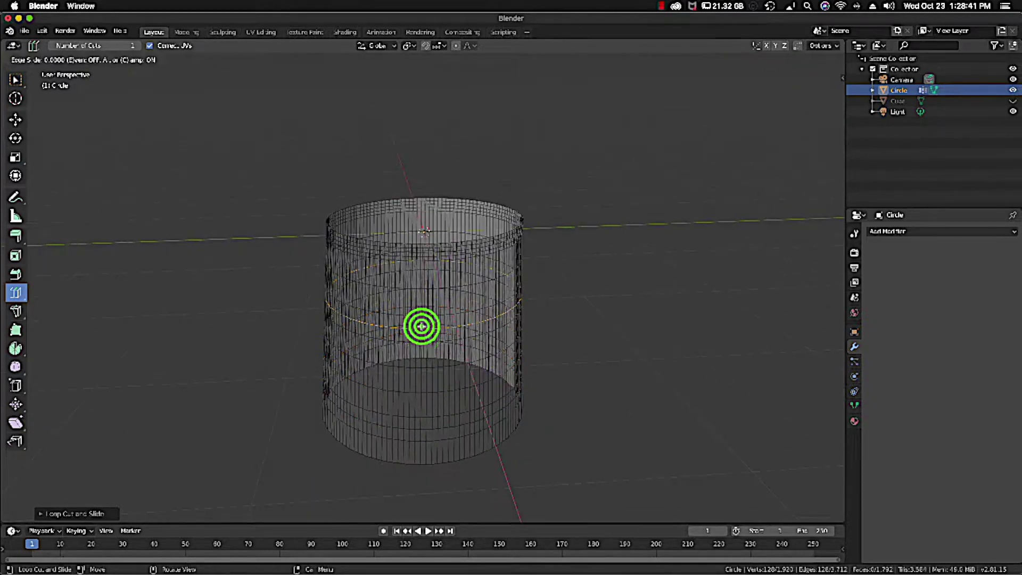
Fill the remaining wide gaps with horizontal loop cuts, from just below the top band to near the bottom rim.
drag(424, 346, 414, 388)
click(415, 393)
click(415, 374)
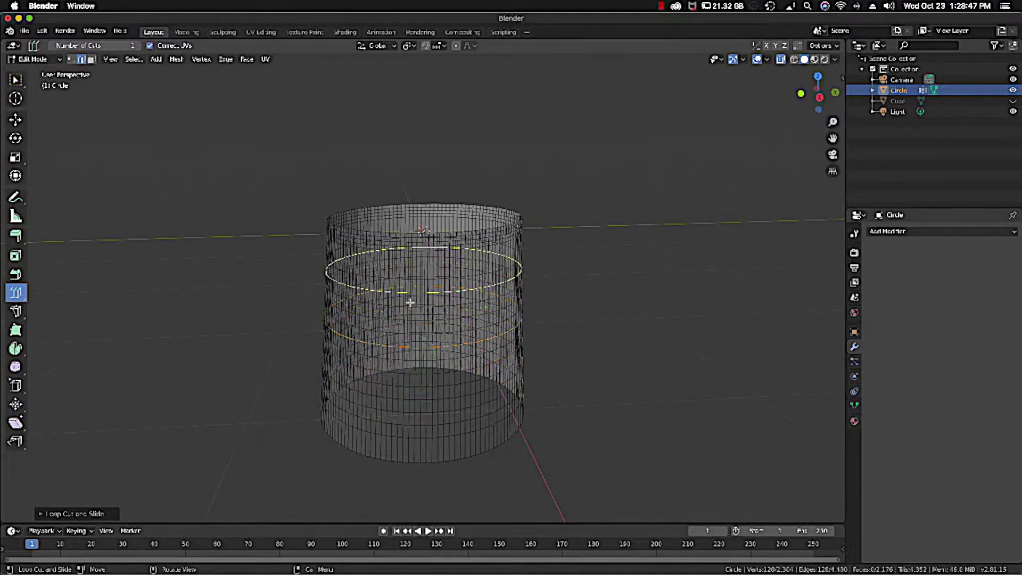
click(408, 275)
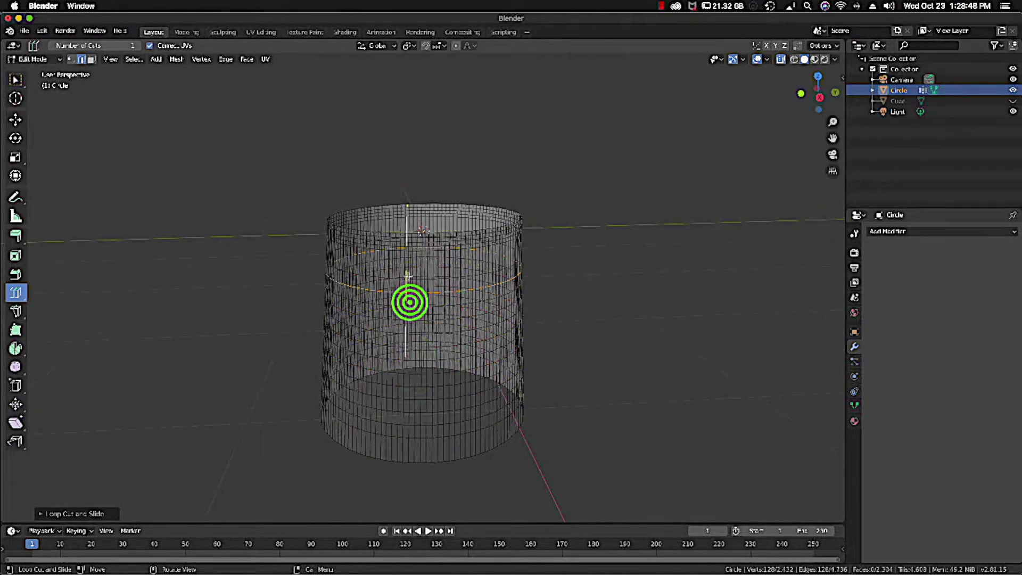
click(404, 237)
middle_drag(406, 238, 414, 238)
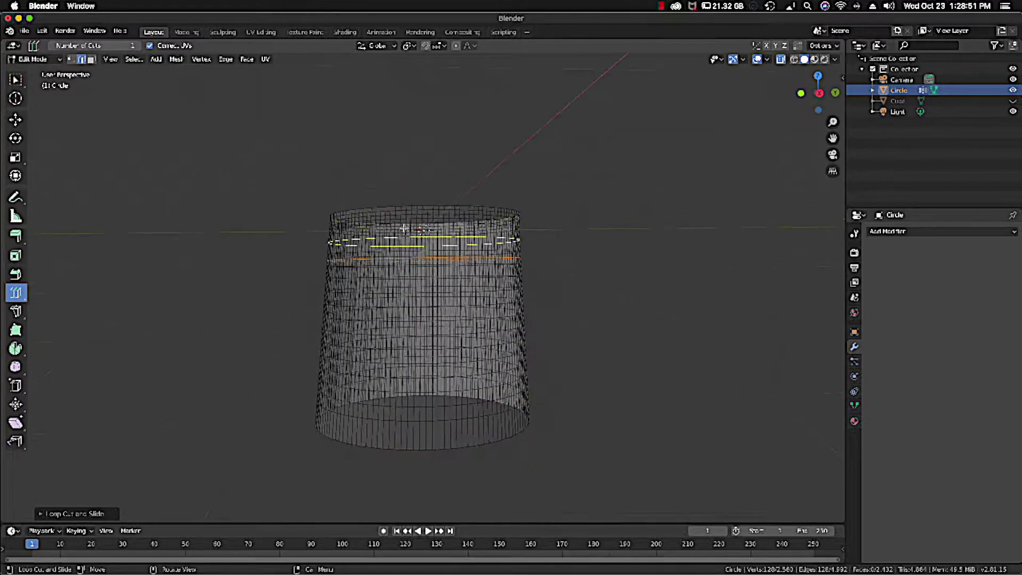
click(415, 238)
click(414, 427)
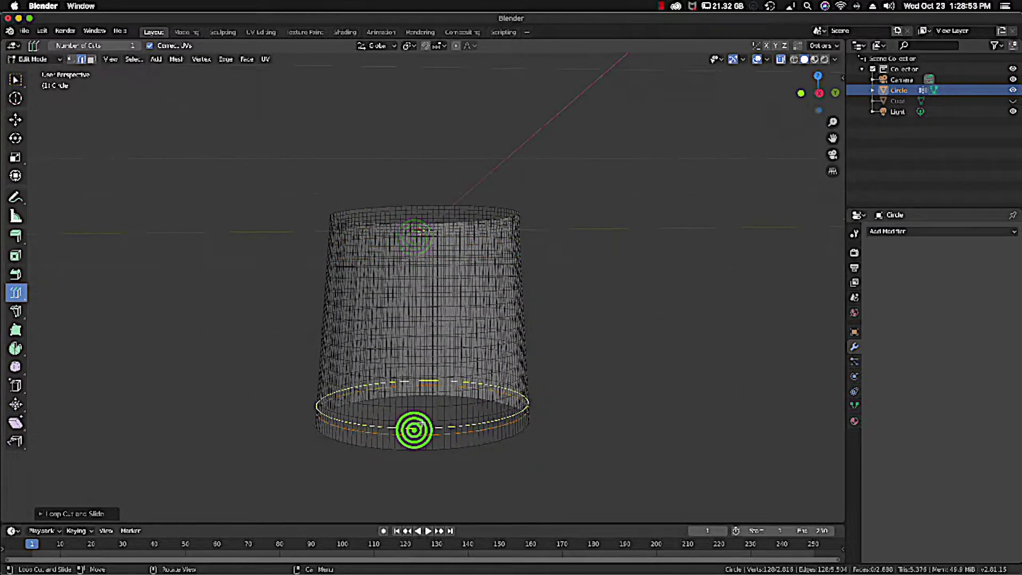
middle_drag(424, 441, 423, 436)
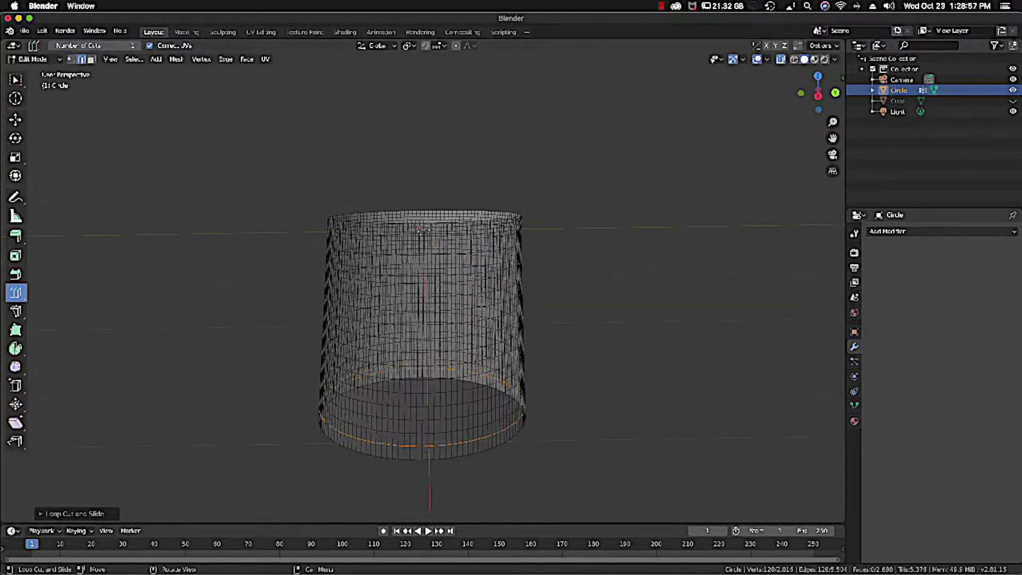
Return the cylinder to Object Mode and unhide the cube, with X-ray display turned off.
click(33, 59)
click(32, 70)
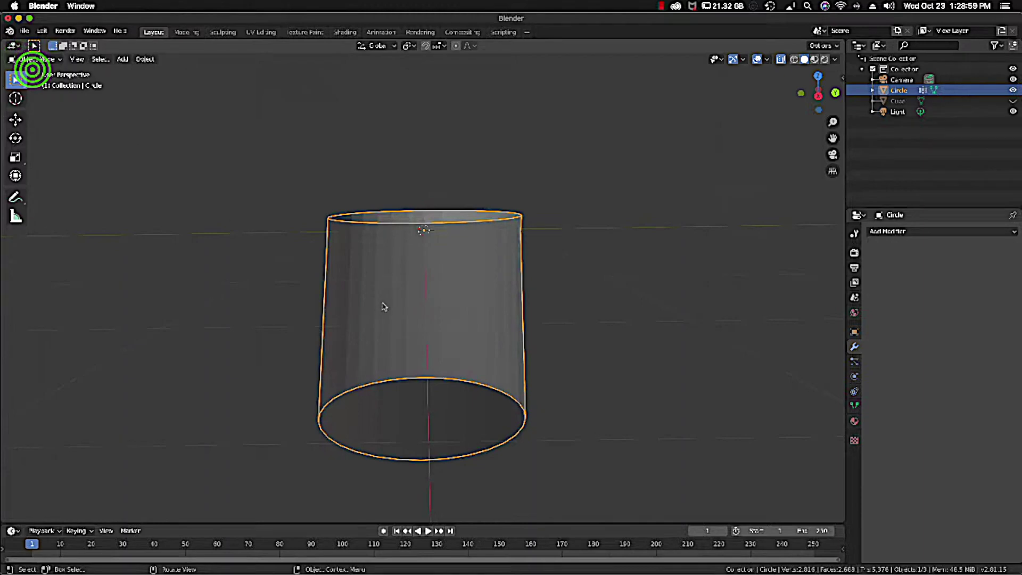
middle_drag(383, 304, 384, 307)
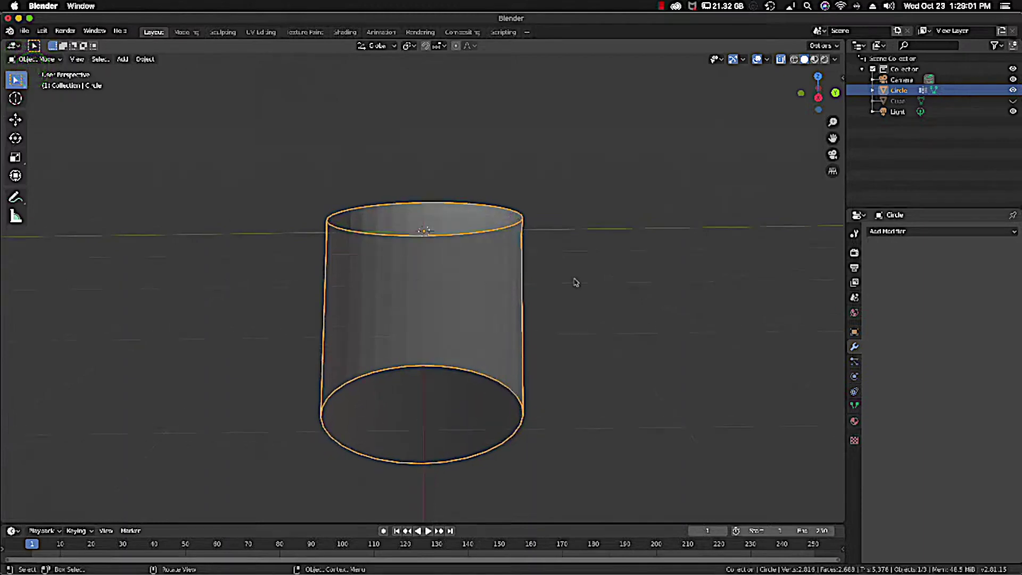
click(1013, 100)
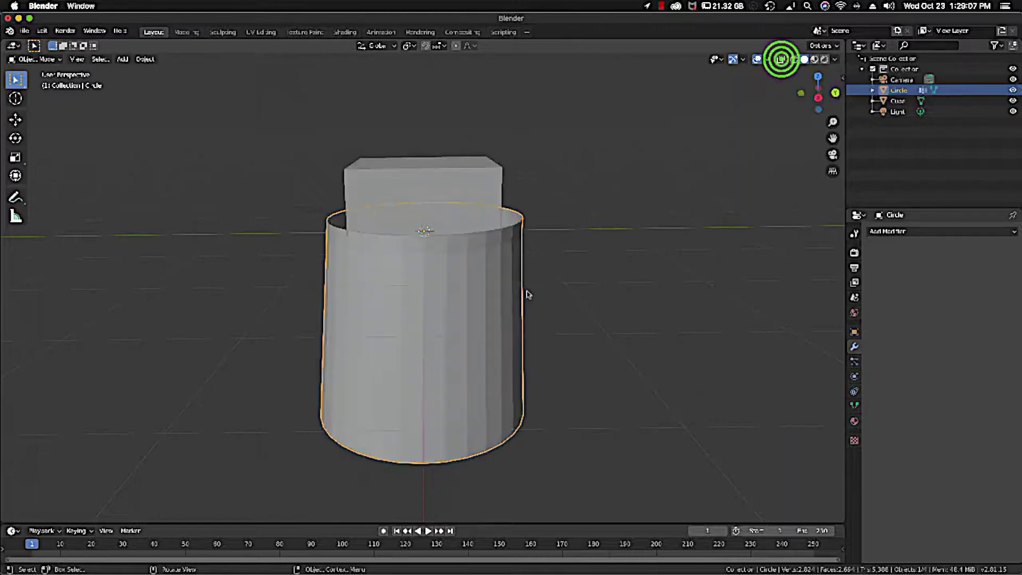
scroll(534, 290, right, 10)
scroll(534, 291, right, 10)
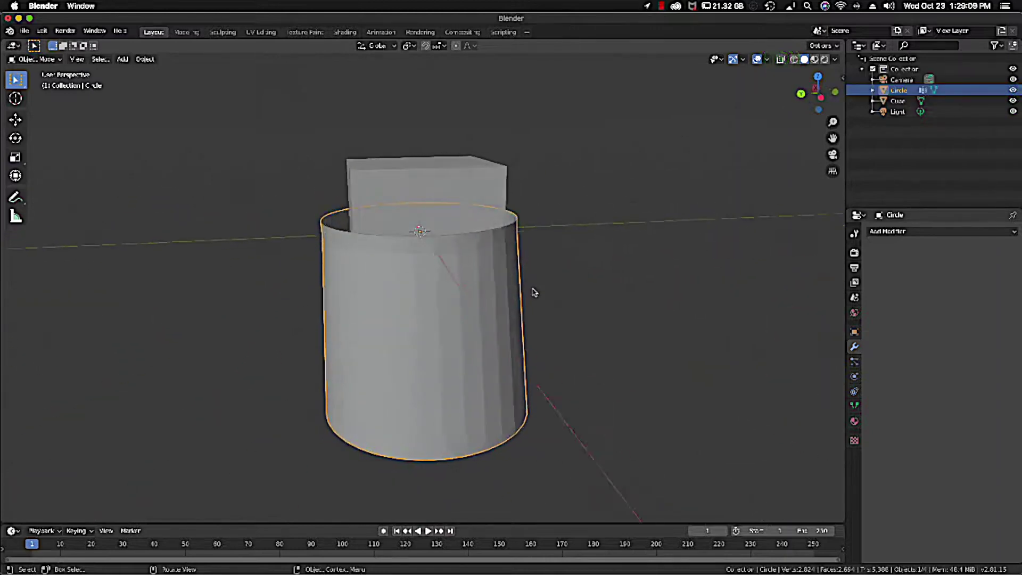
scroll(536, 291, right, 5)
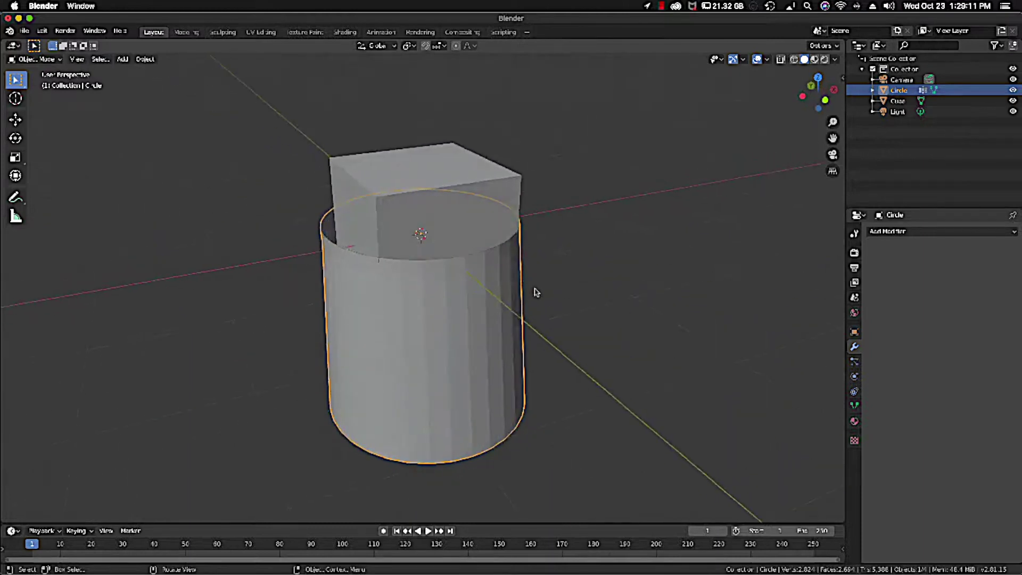
Scale the cube down uniformly to about 0.885 so that it sits clear of the cylinder wall.
click(407, 185)
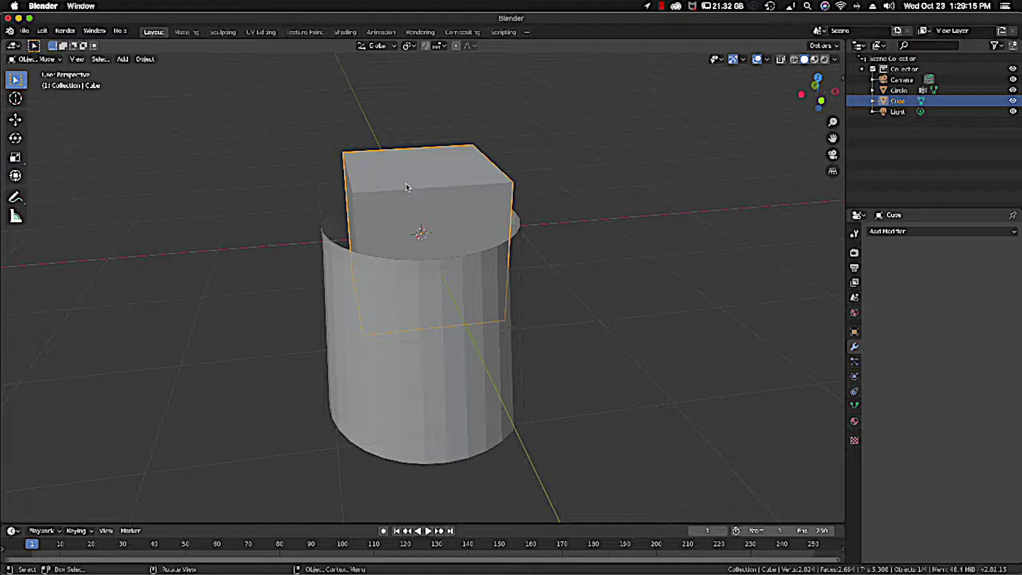
key(s)
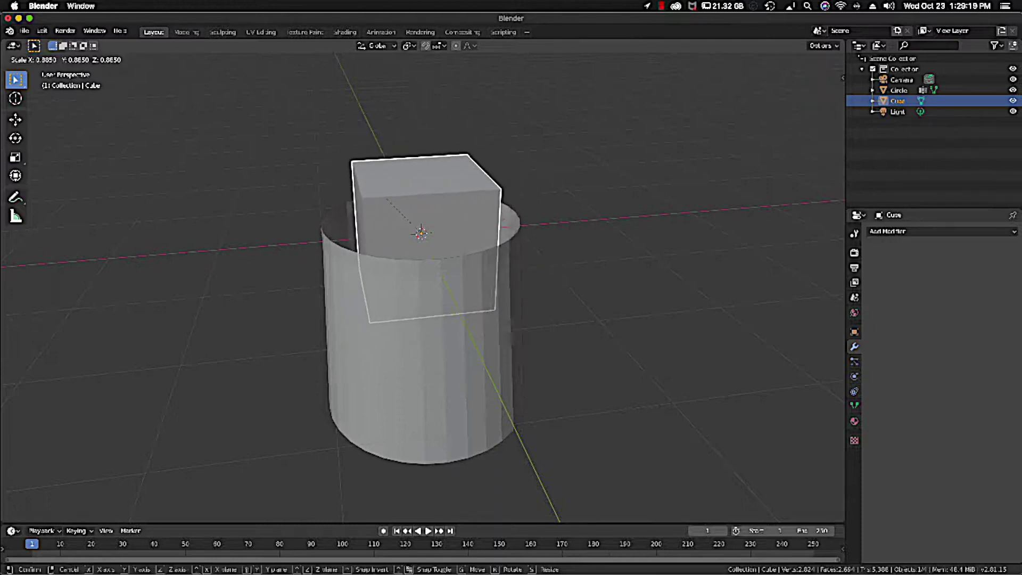
click(388, 200)
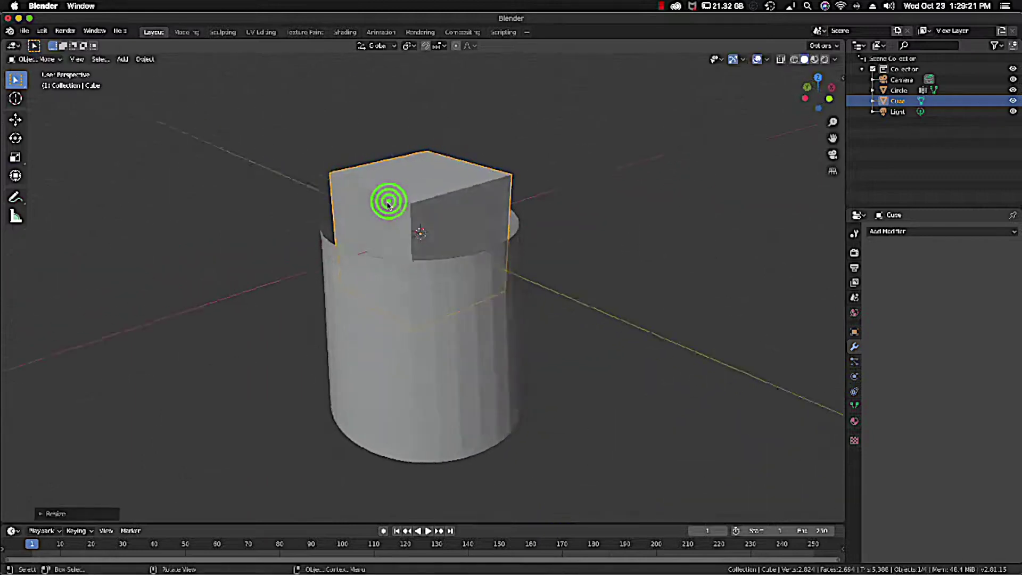
scroll(386, 204, down, 10)
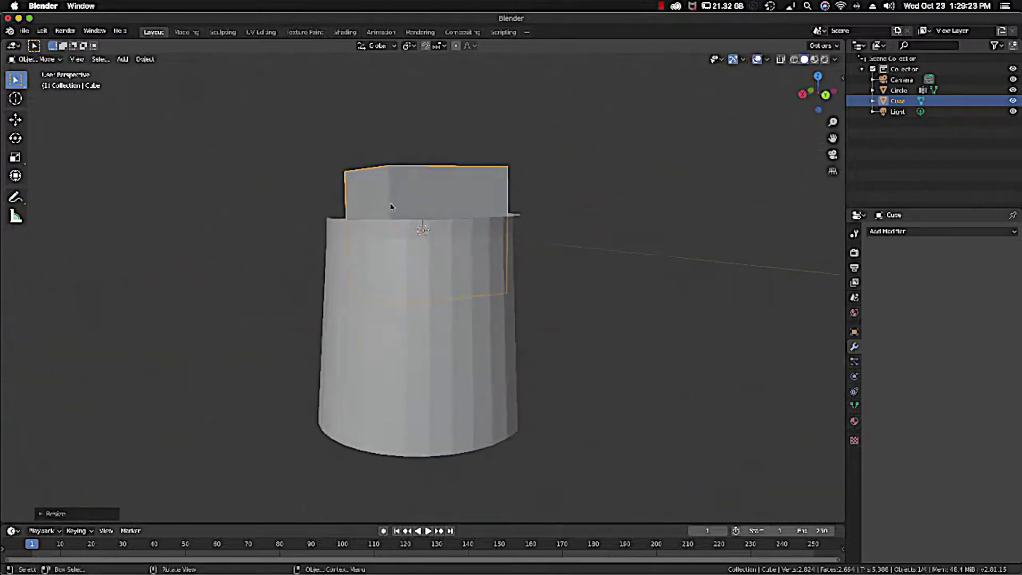
click(476, 176)
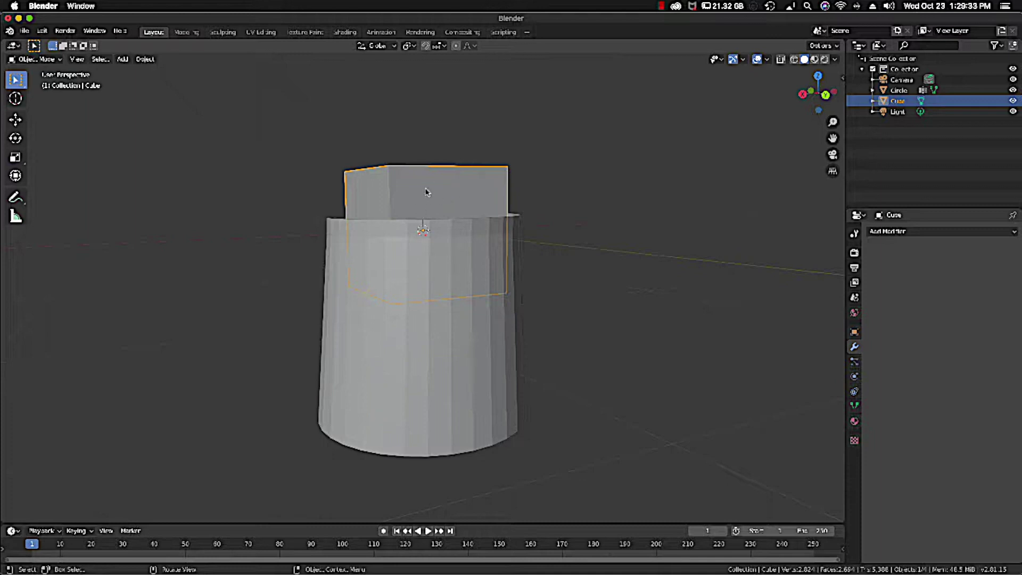
middle_drag(439, 196, 434, 198)
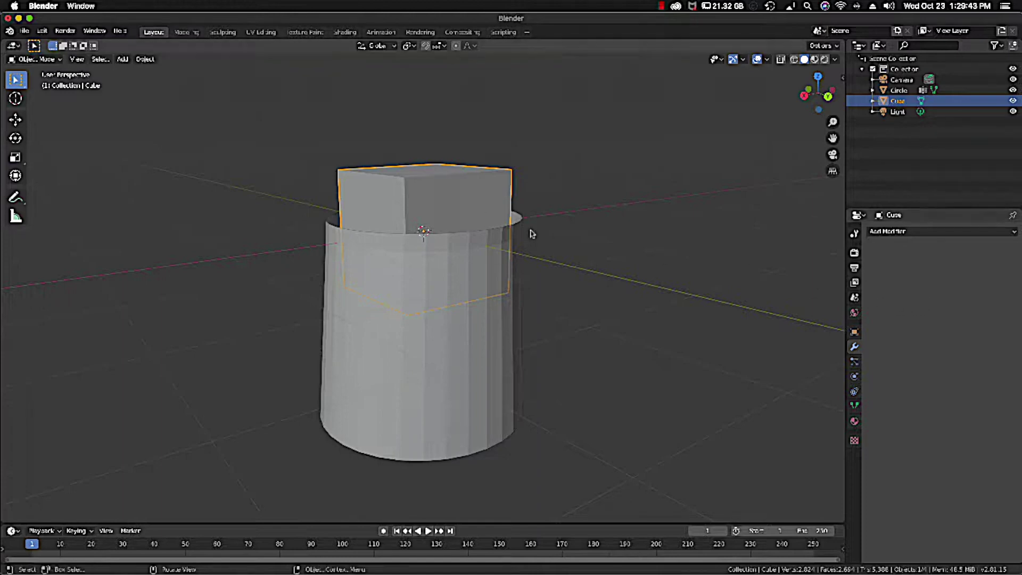
Add a Subdivision Surface modifier to the cube, set it to Simple with 3 viewport levels, and apply it.
click(885, 232)
click(801, 407)
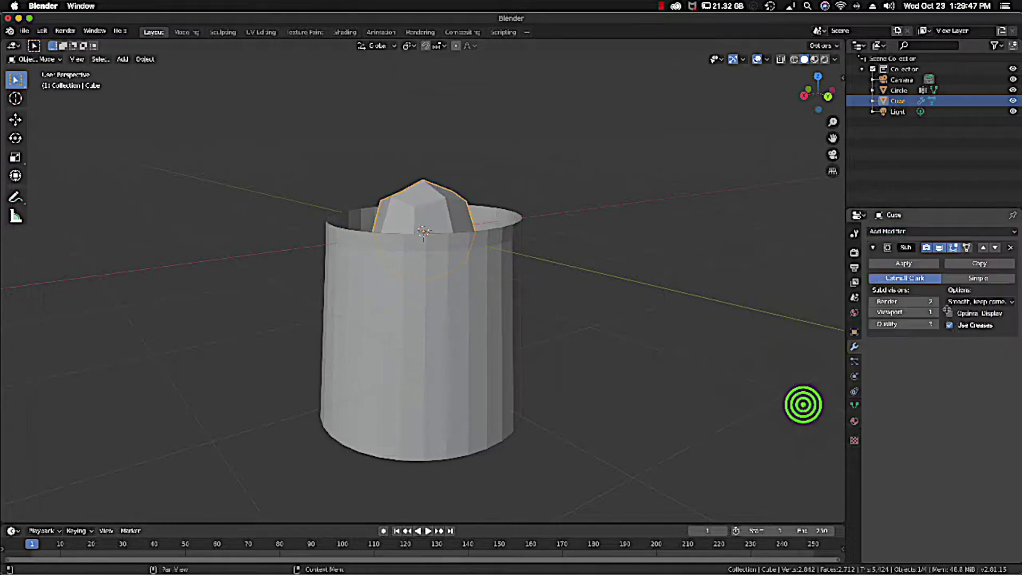
click(979, 278)
click(934, 311)
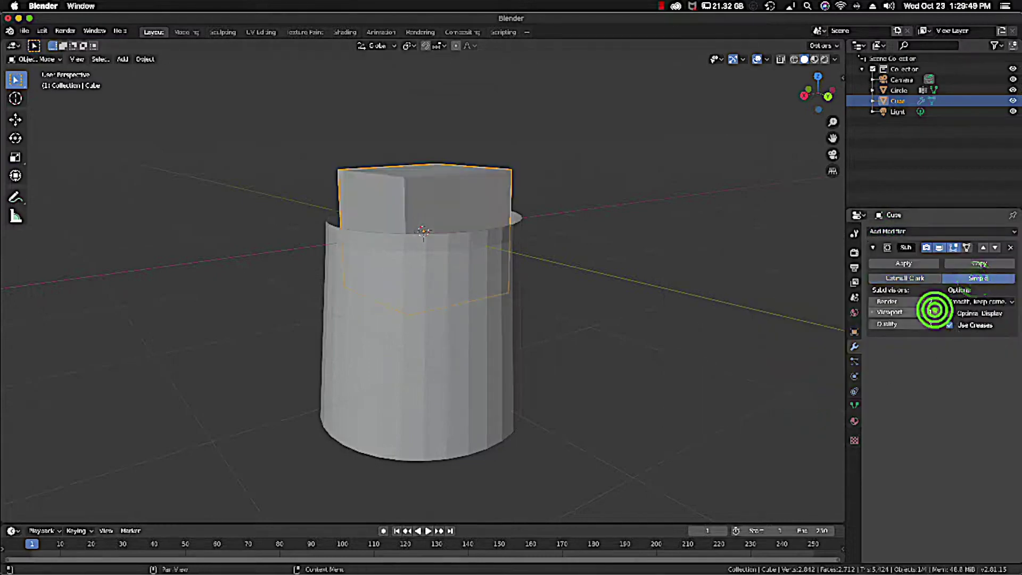
click(934, 302)
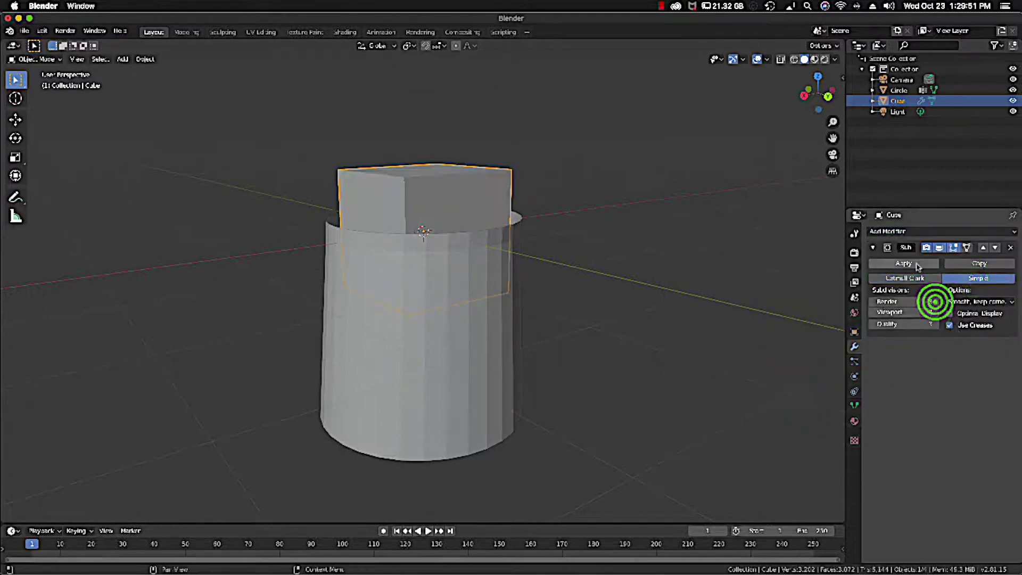
click(917, 266)
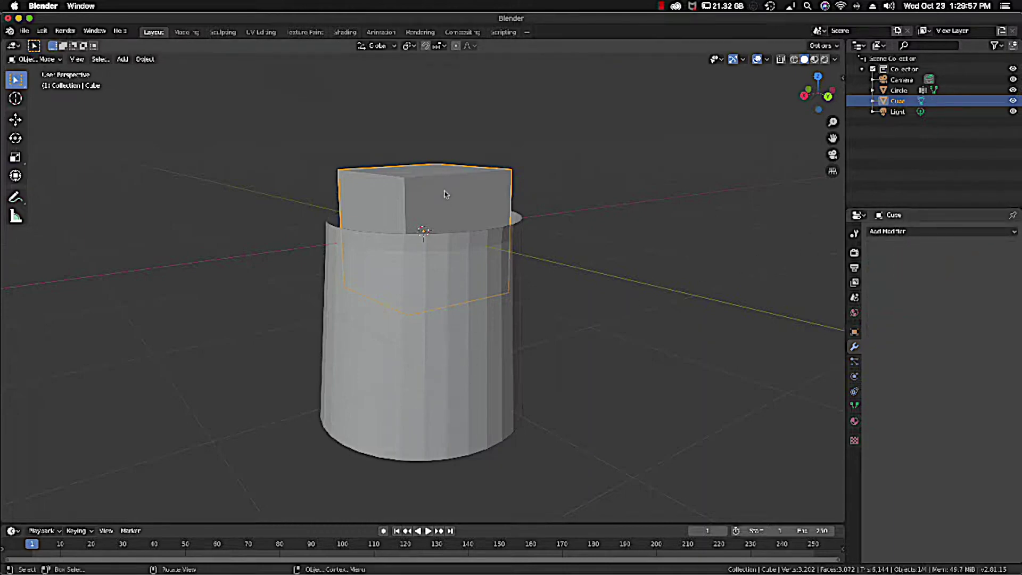
Enable Collision physics on the cube and Cloth physics on the cylinder.
click(855, 378)
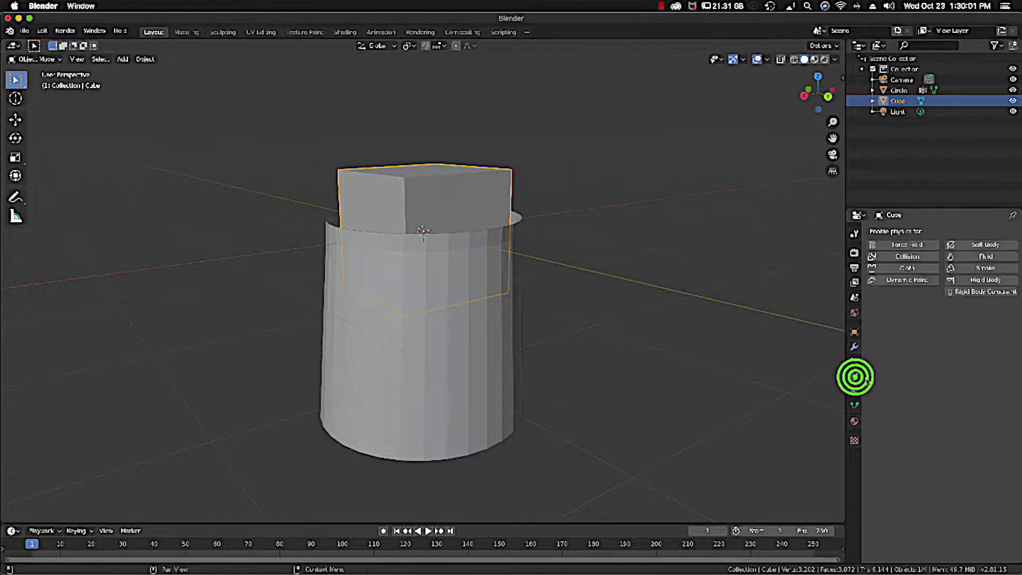
click(914, 256)
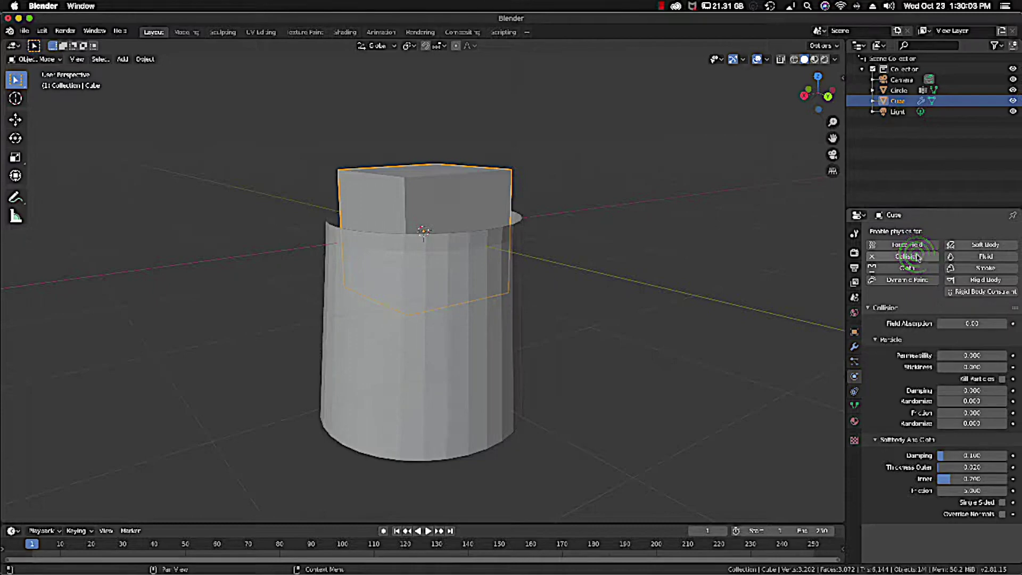
click(464, 344)
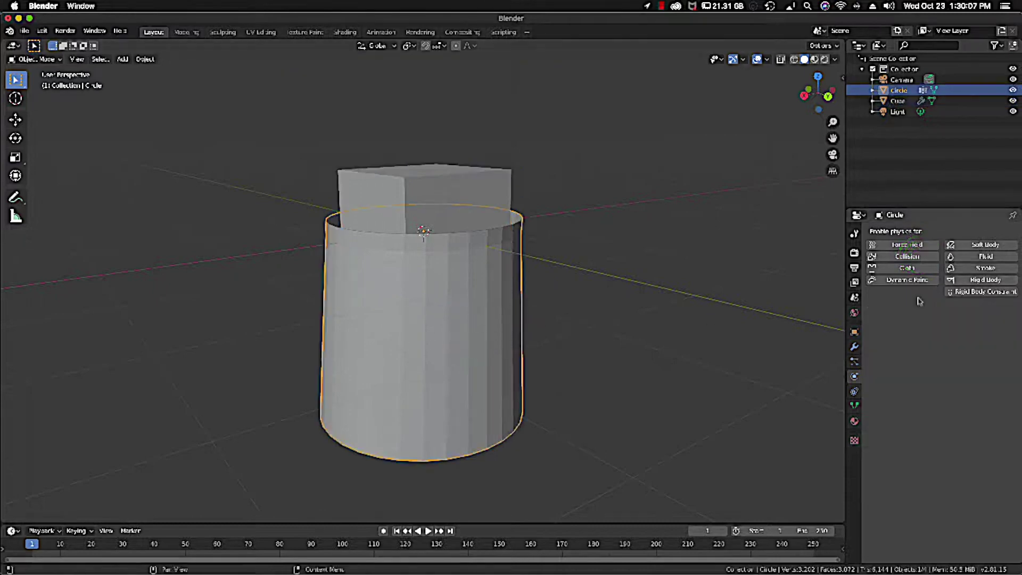
click(907, 269)
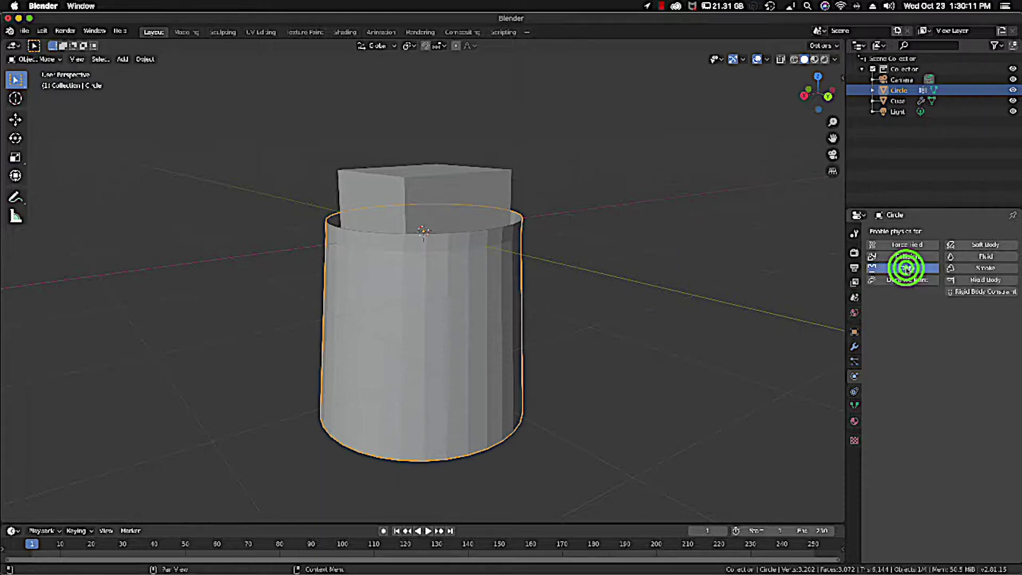
Pin the cylinder's cloth simulation using the vertex group named Group as its pin group.
scroll(908, 408, down, 2)
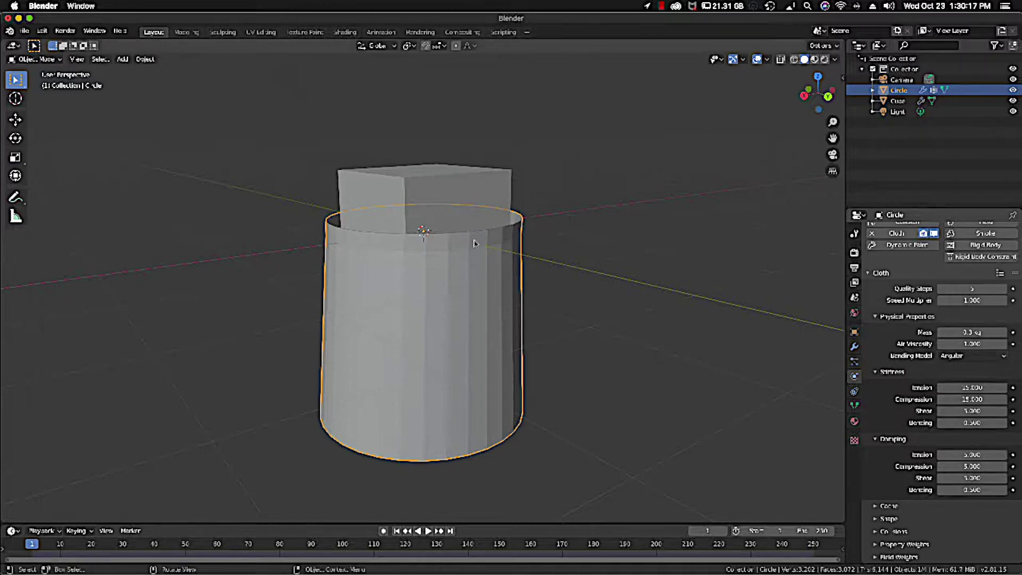
middle_drag(474, 243, 391, 224)
click(873, 518)
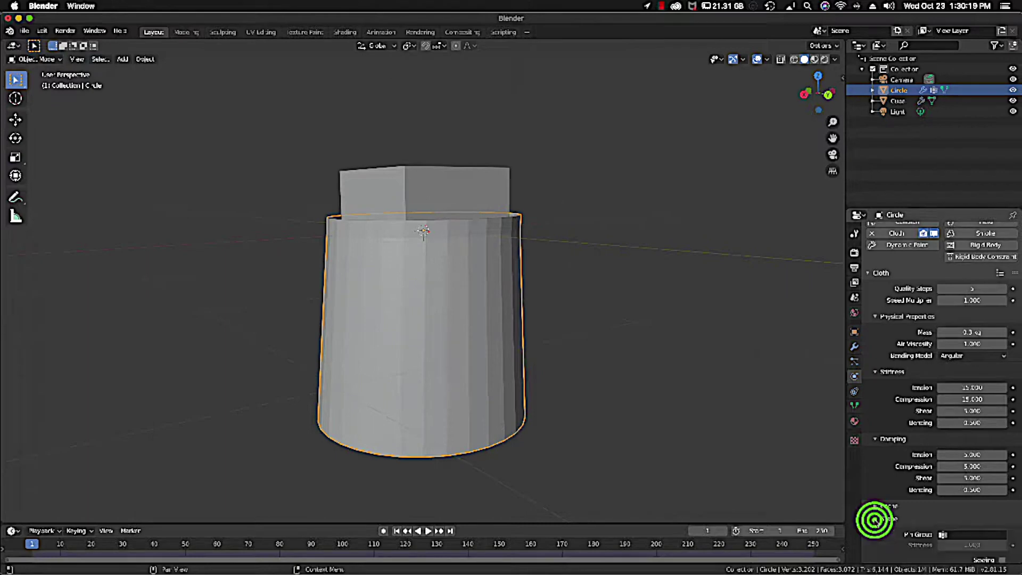
scroll(873, 519, down, 5)
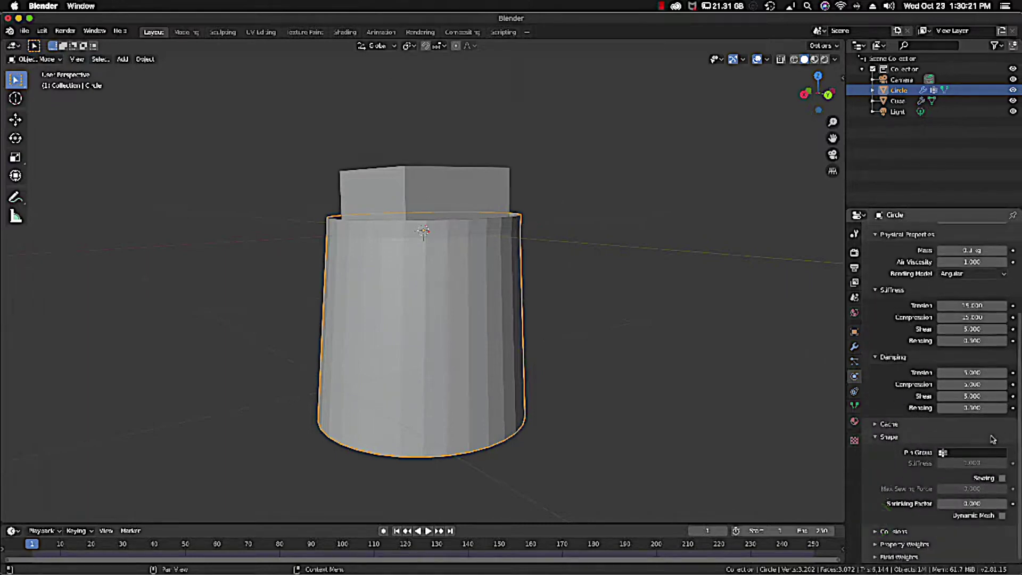
click(943, 451)
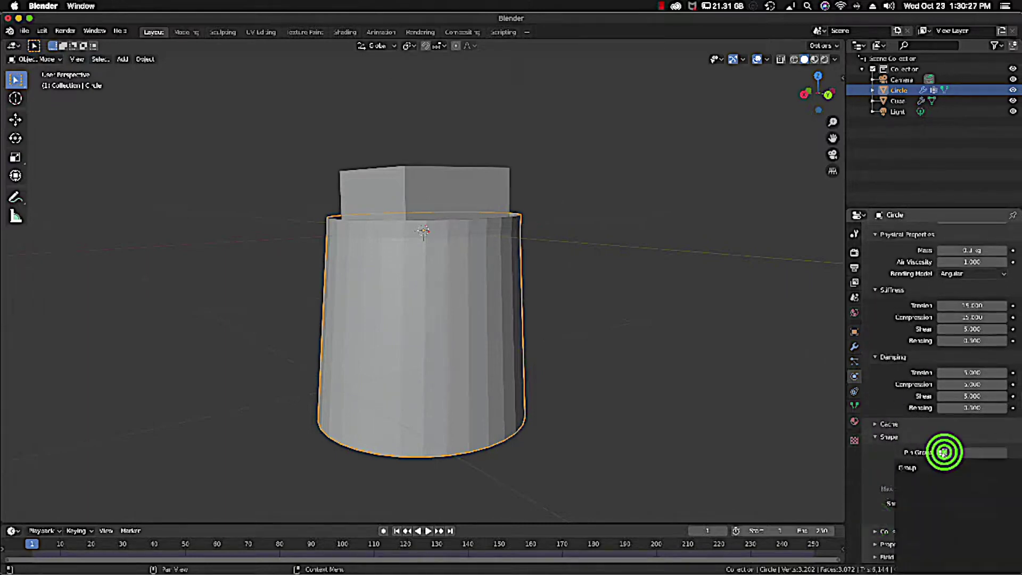
click(915, 467)
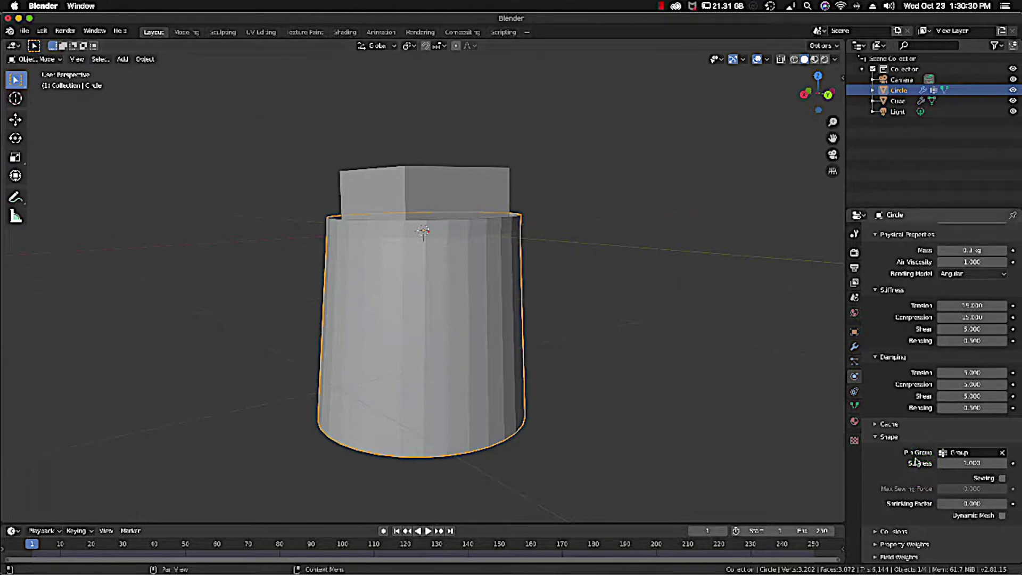
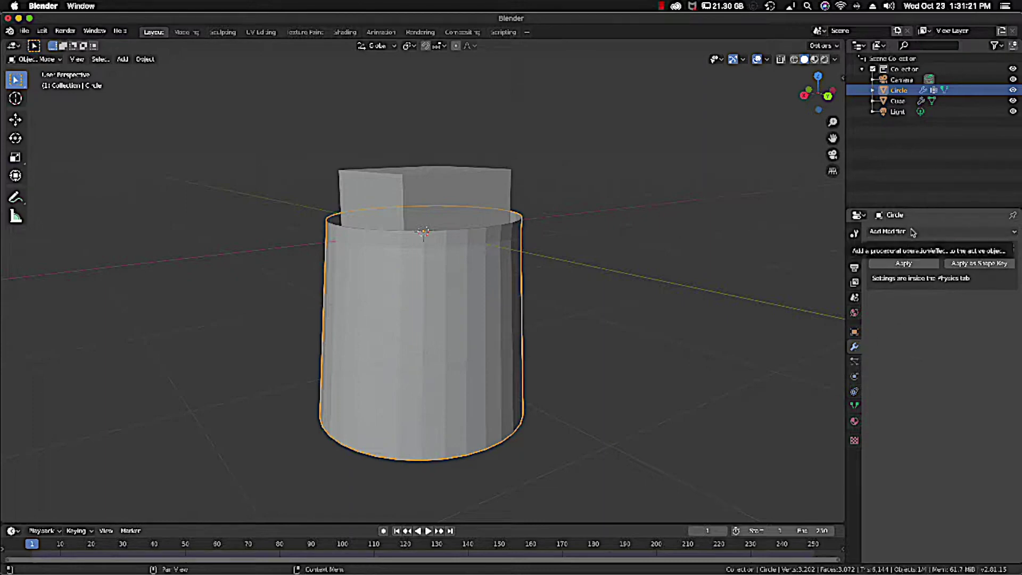
Add a Shrinkwrap modifier to the cylinder with Cube as target, limited to the vertex group named Group.
click(852, 376)
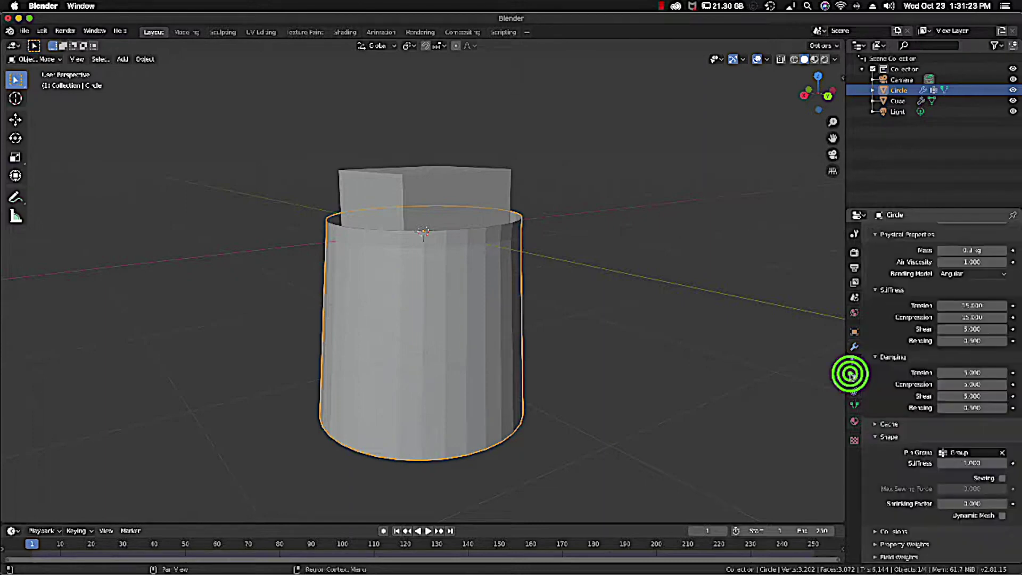
scroll(898, 326, up, 5)
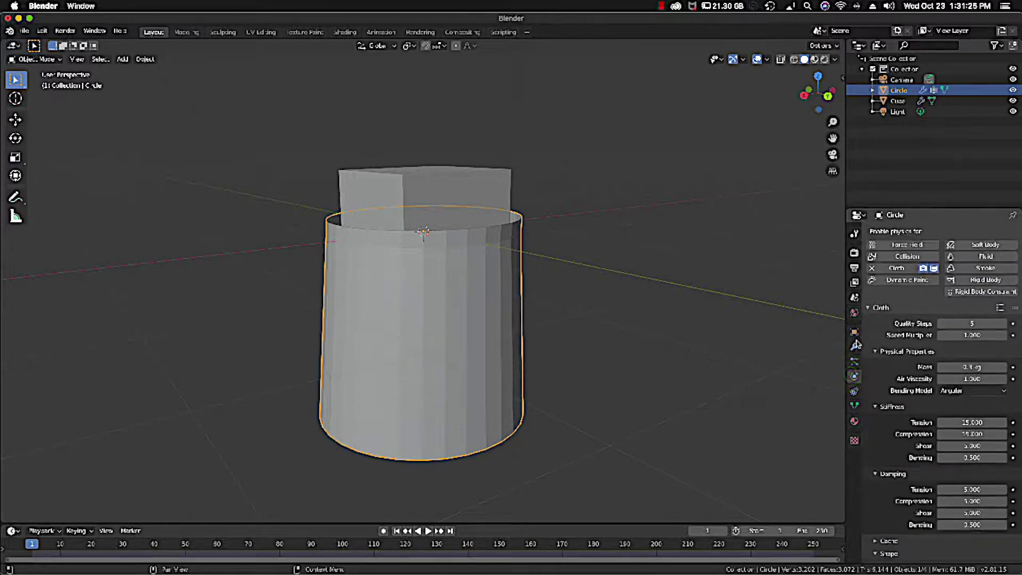
click(854, 347)
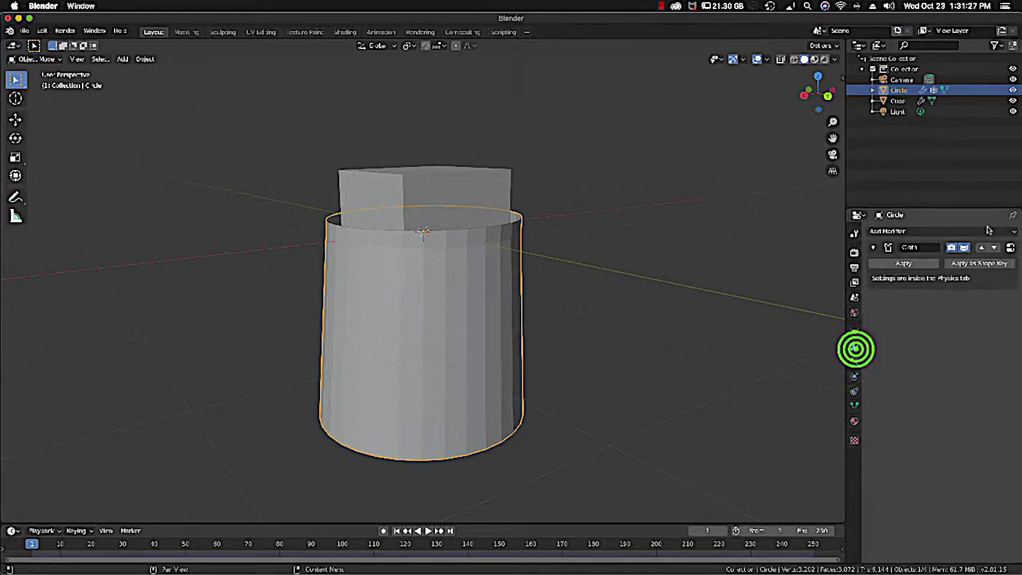
click(924, 233)
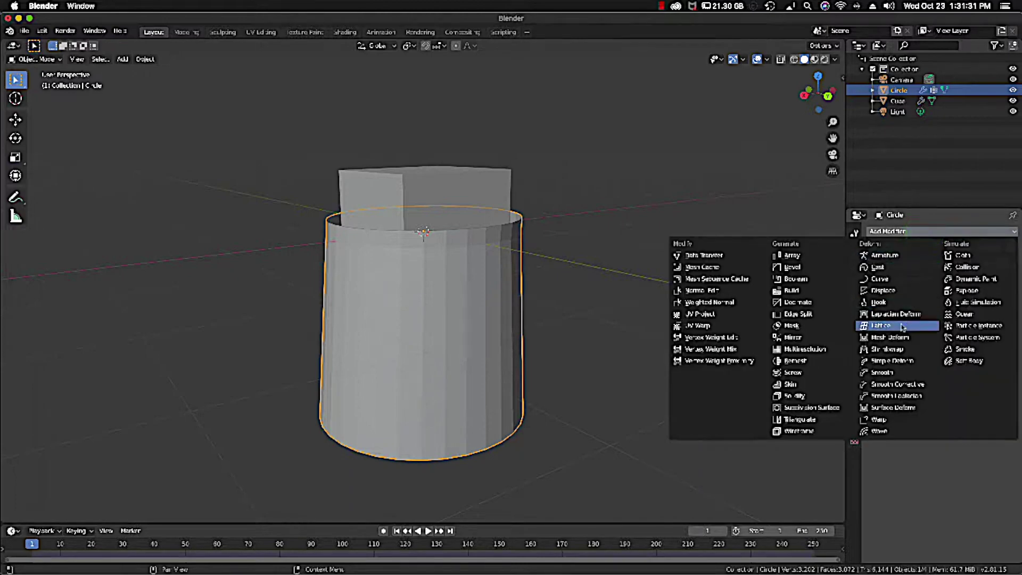
click(887, 350)
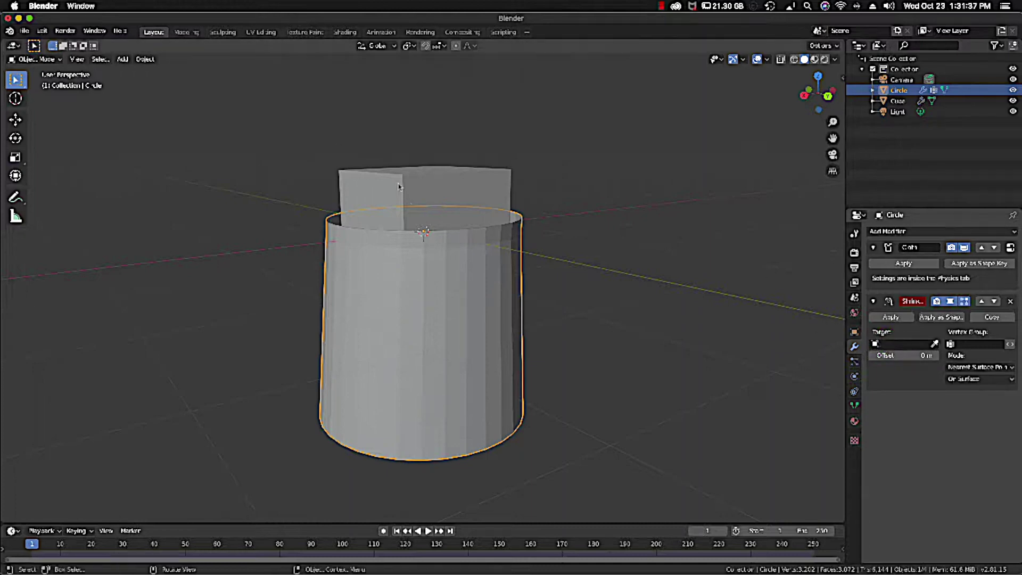
click(876, 343)
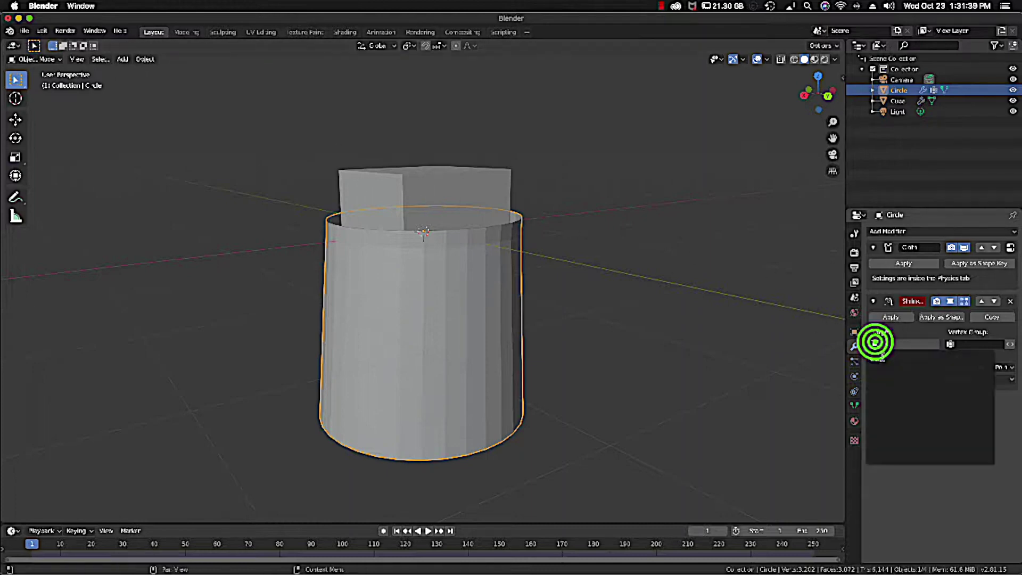
click(882, 357)
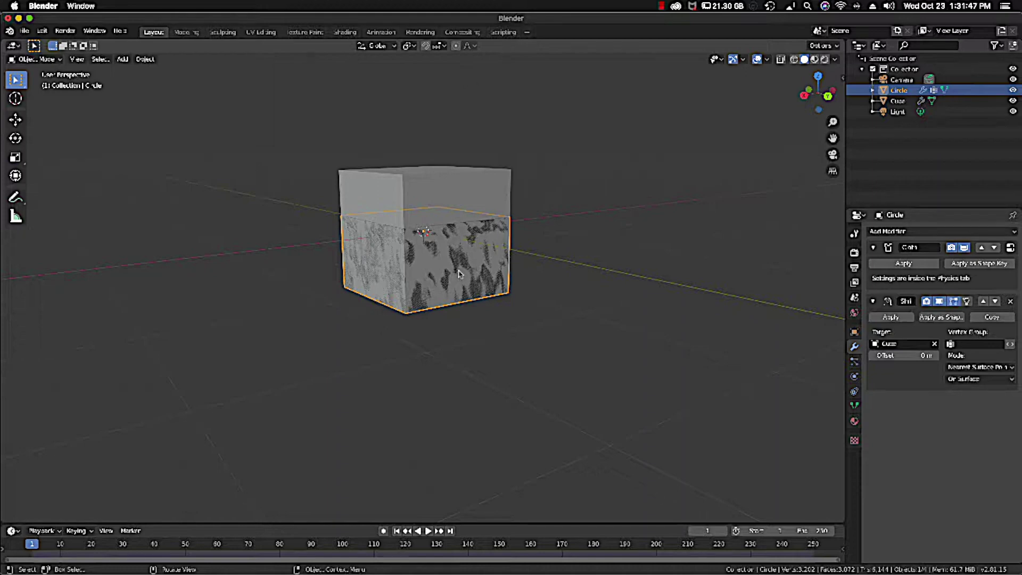
click(952, 345)
click(917, 360)
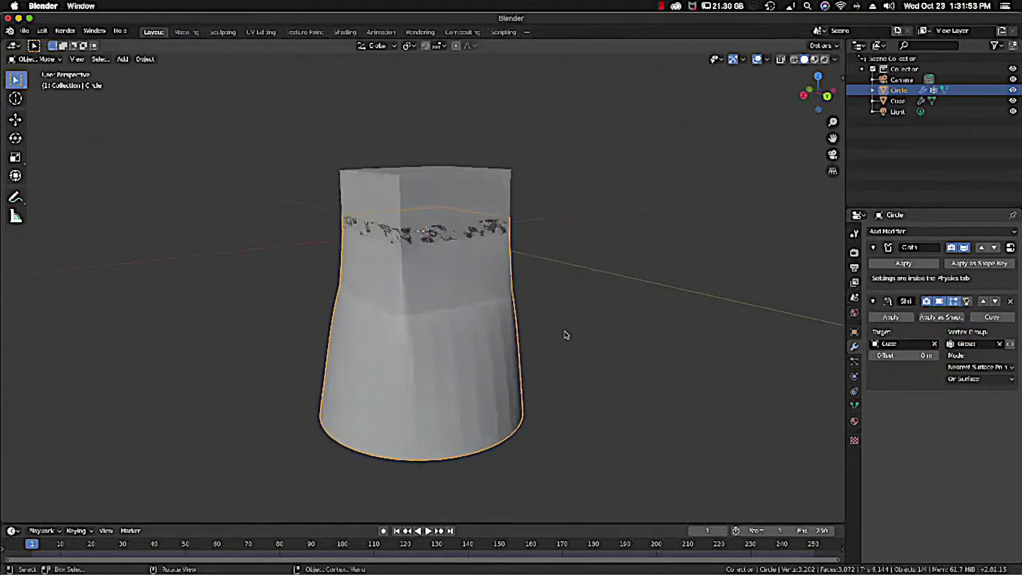
Examine from all sides how the cylinder's shrinkwrapped top band meets the cube's faces.
scroll(566, 334, left, 10)
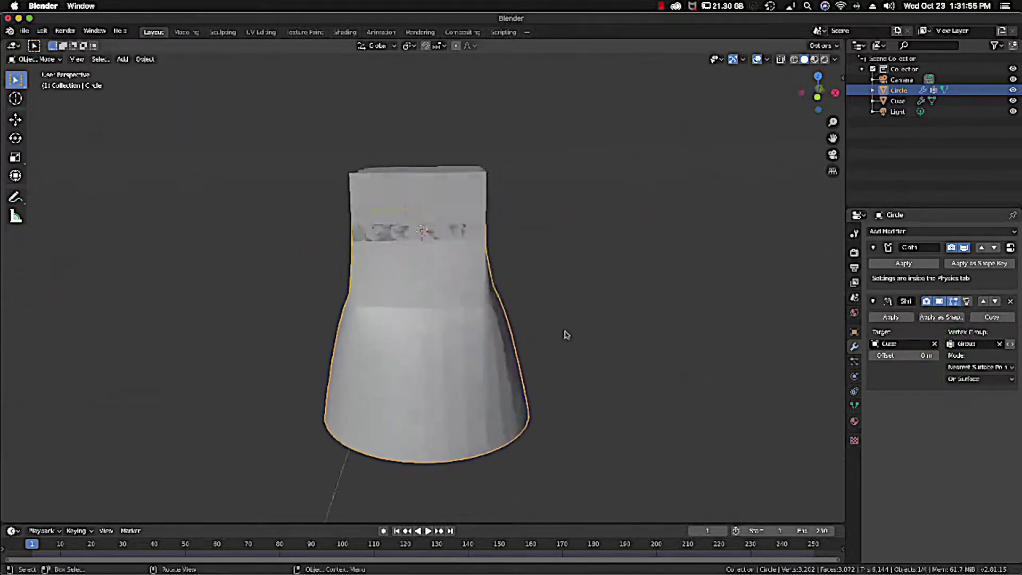
scroll(566, 334, left, 10)
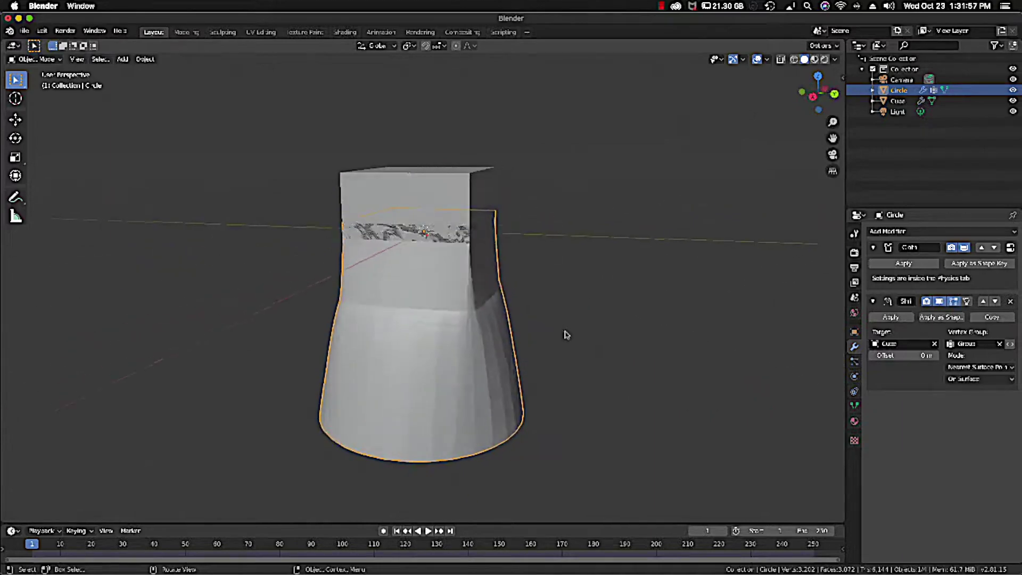
scroll(565, 334, left, 10)
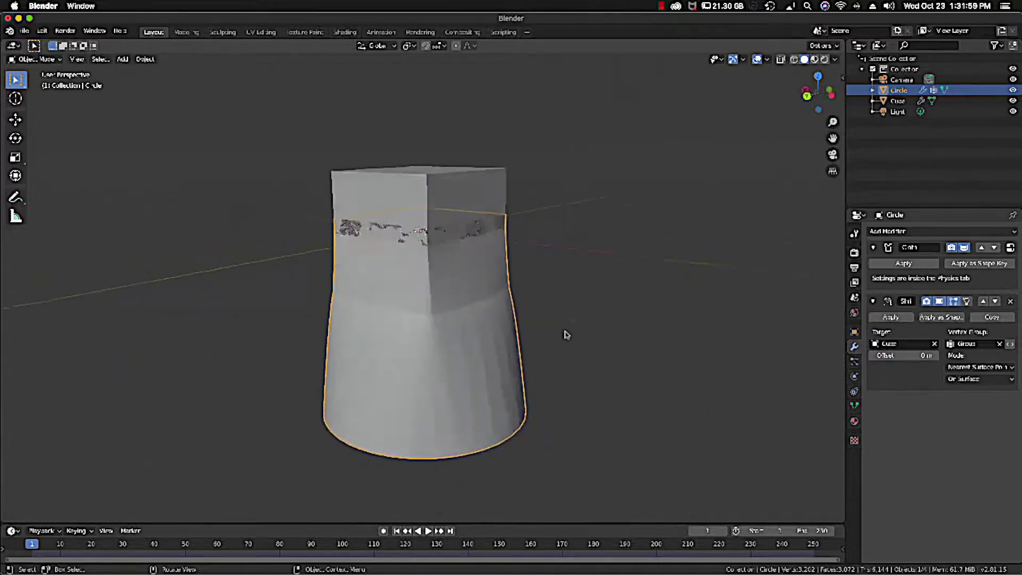
scroll(565, 334, left, 10)
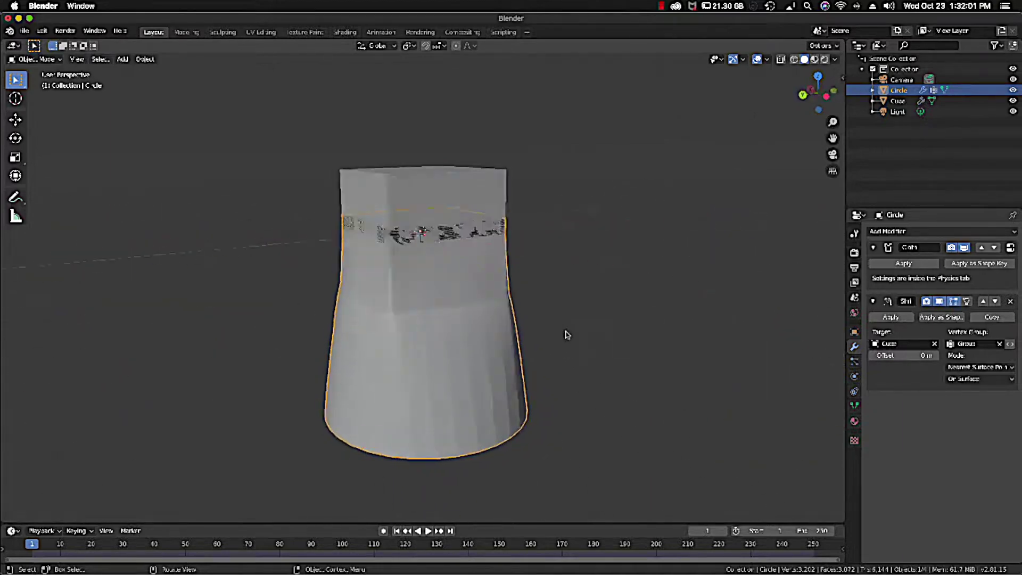
scroll(566, 335, left, 10)
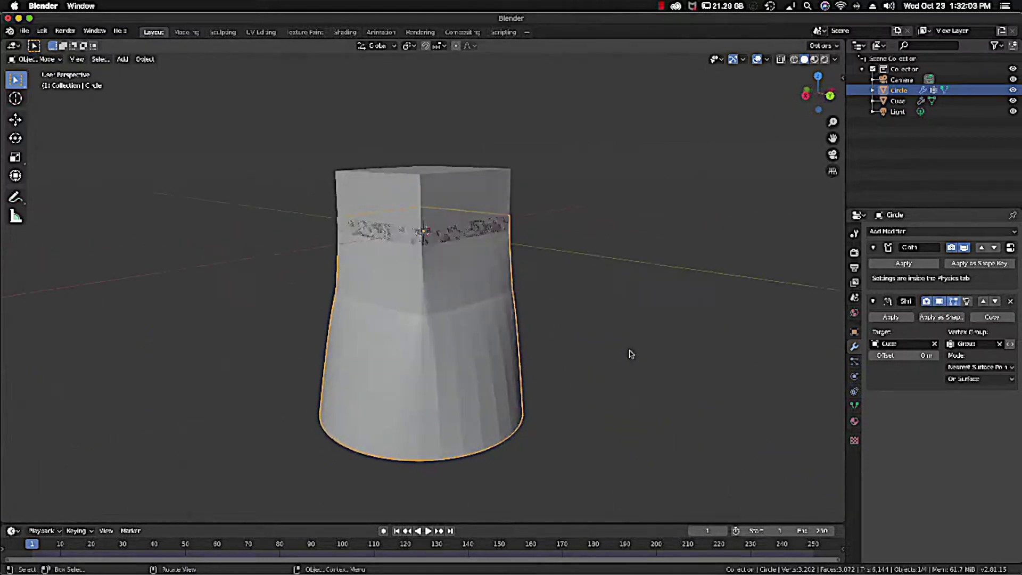
scroll(630, 353, left, 2)
scroll(468, 231, left, 10)
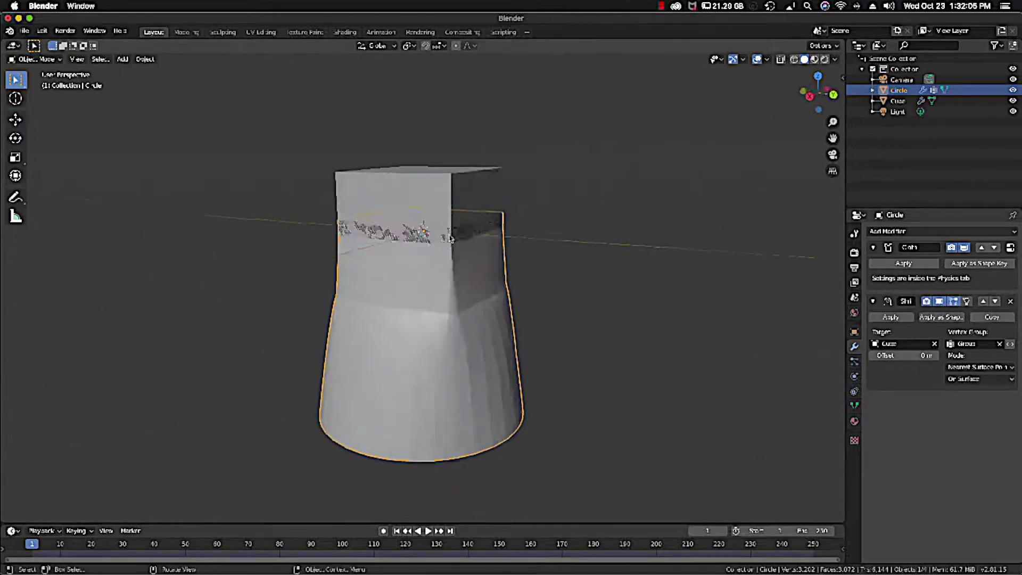
scroll(406, 235, left, 10)
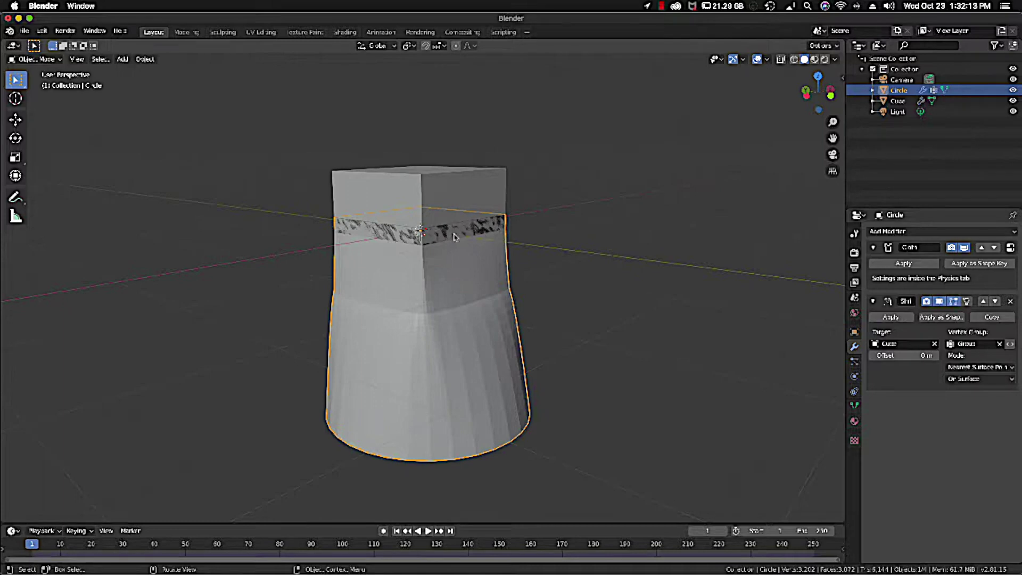
scroll(446, 235, left, 5)
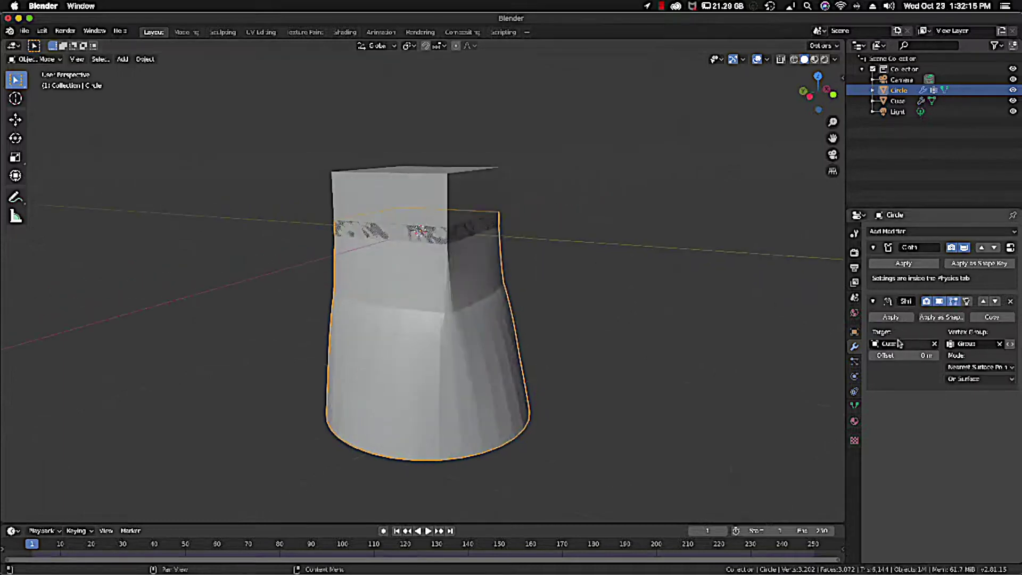
scroll(446, 226, left, 3)
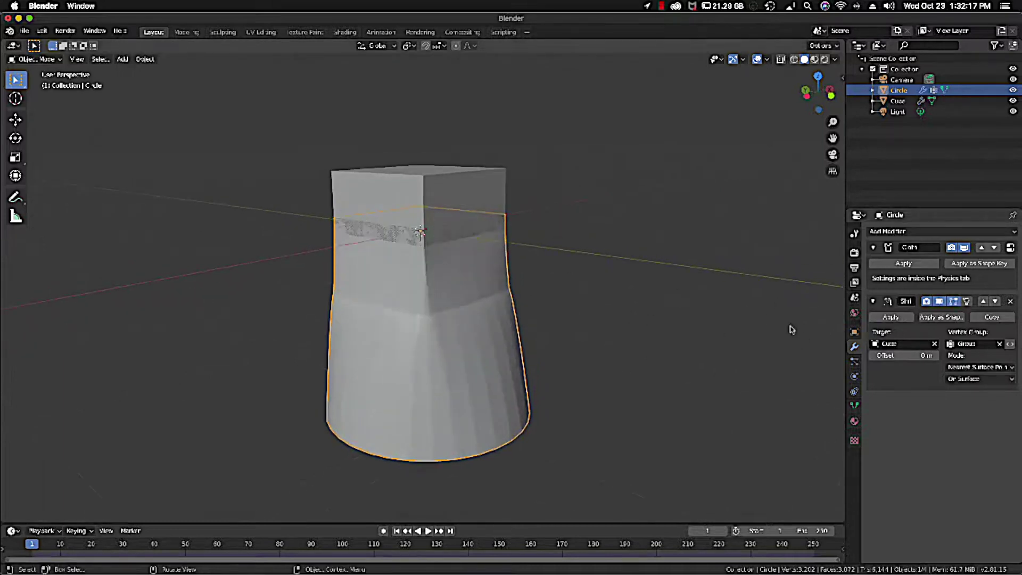
scroll(791, 329, left, 2)
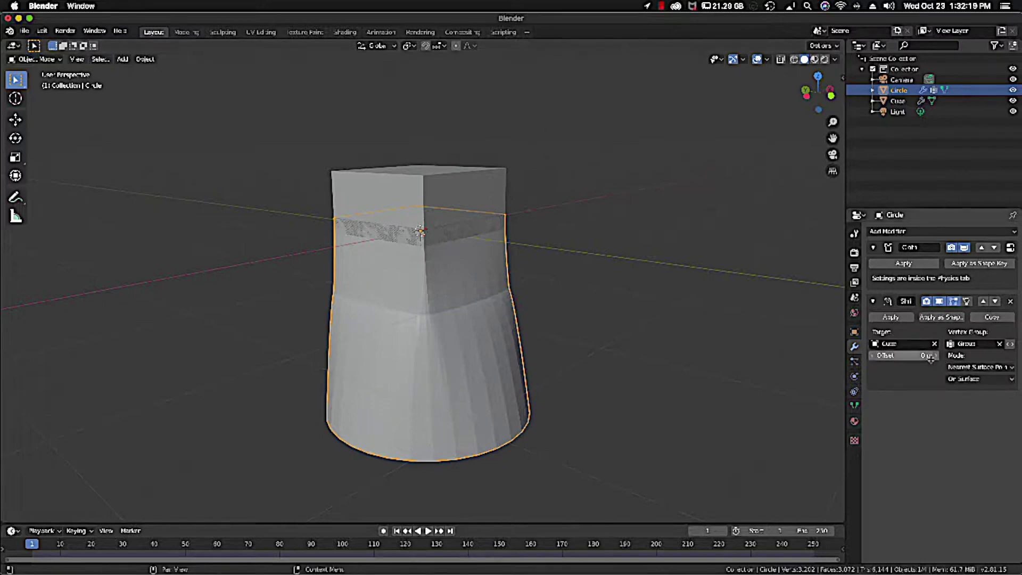
Set the Shrinkwrap offset to 0.01 m and check the band around the cube from several sides.
click(919, 356)
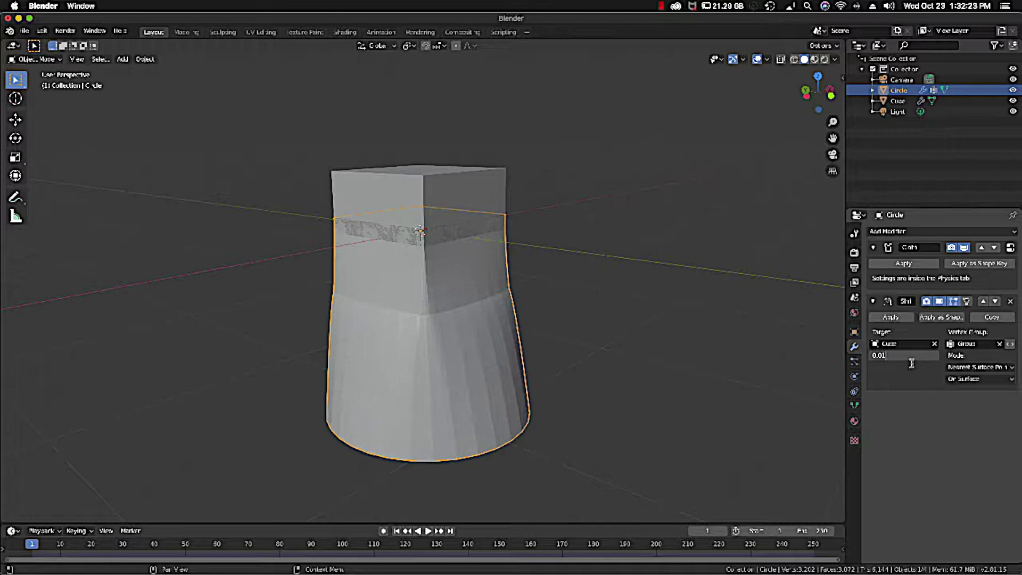
key(Return)
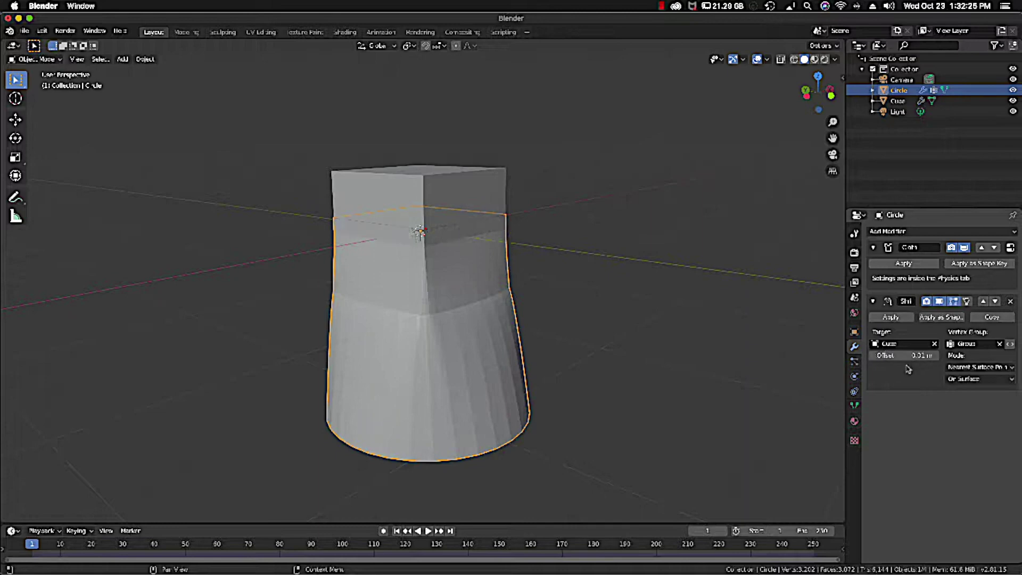
scroll(455, 223, right, 5)
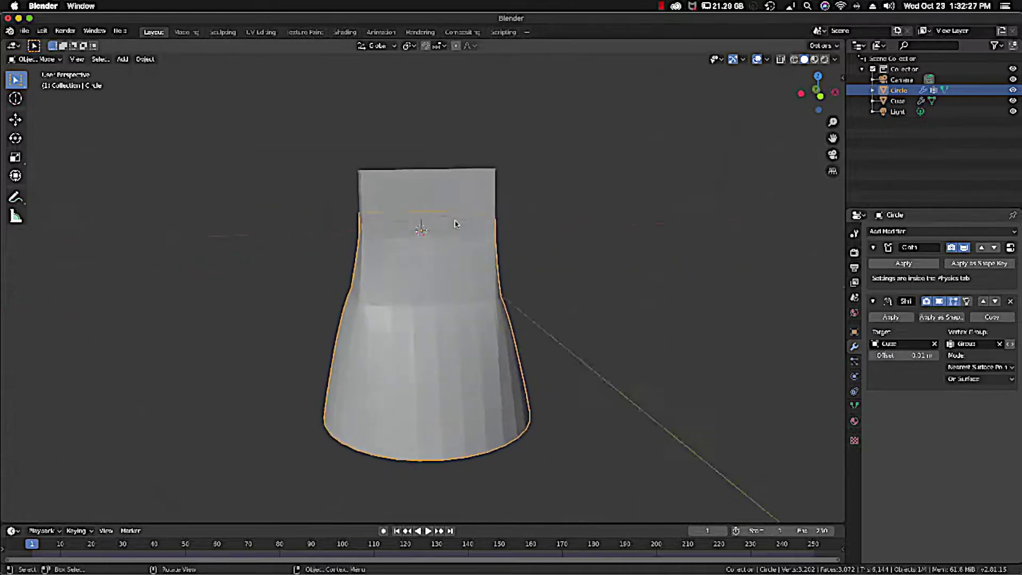
scroll(455, 223, right, 5)
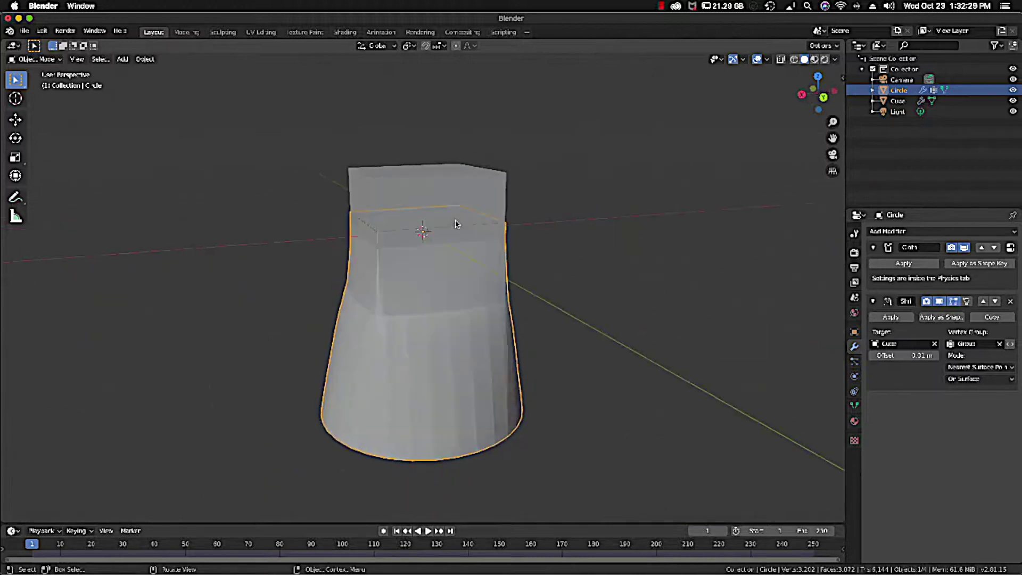
scroll(451, 227, right, 5)
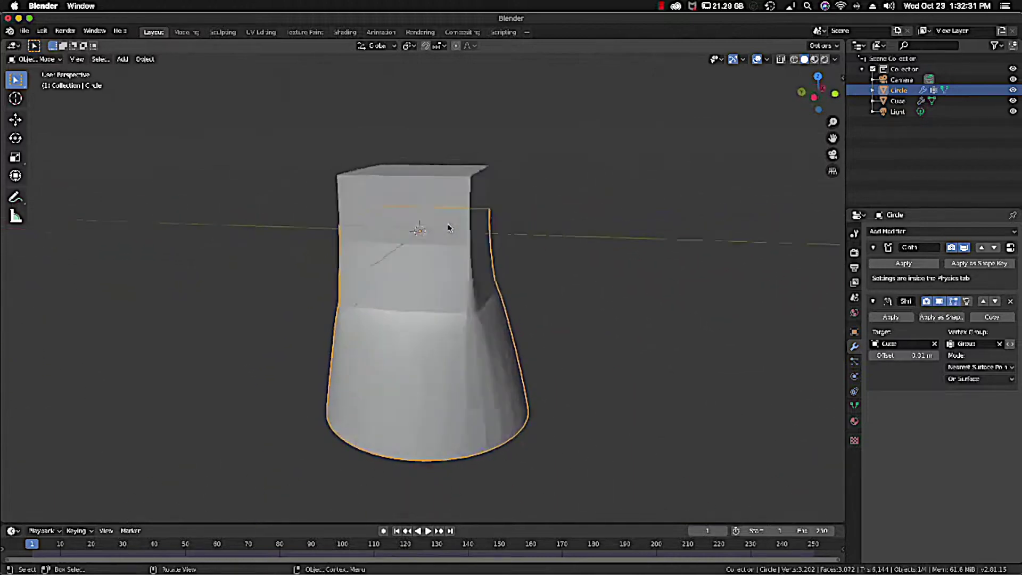
scroll(448, 228, right, 5)
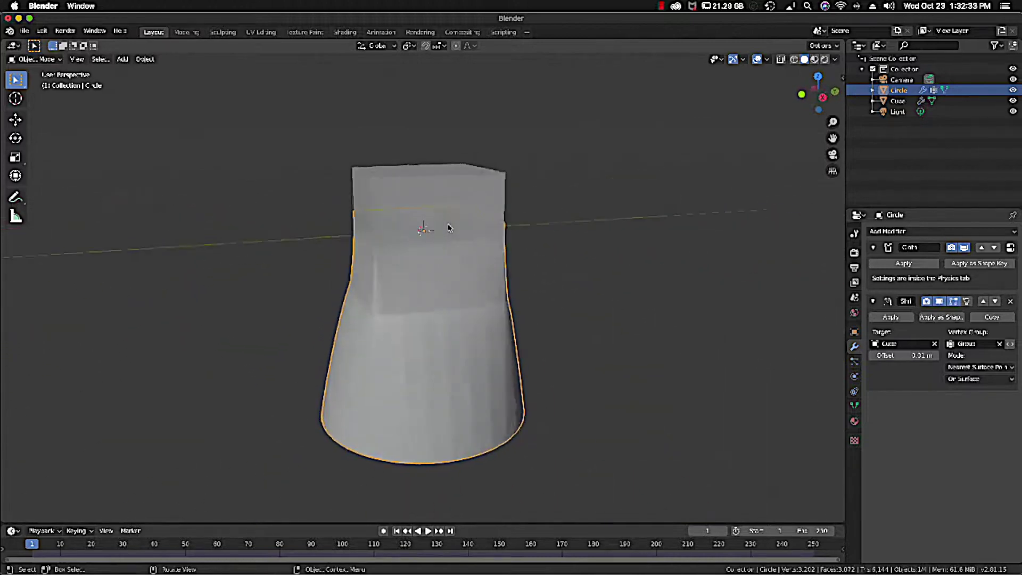
scroll(449, 228, right, 5)
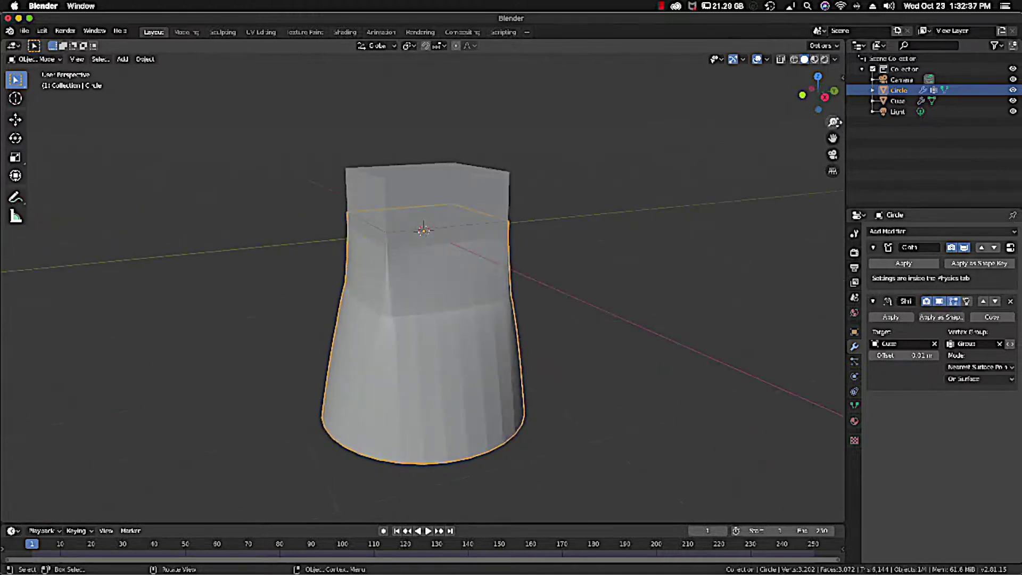
Display the cube's transform values and try a slight rotation about its Y axis, restoring it to 0°.
click(455, 181)
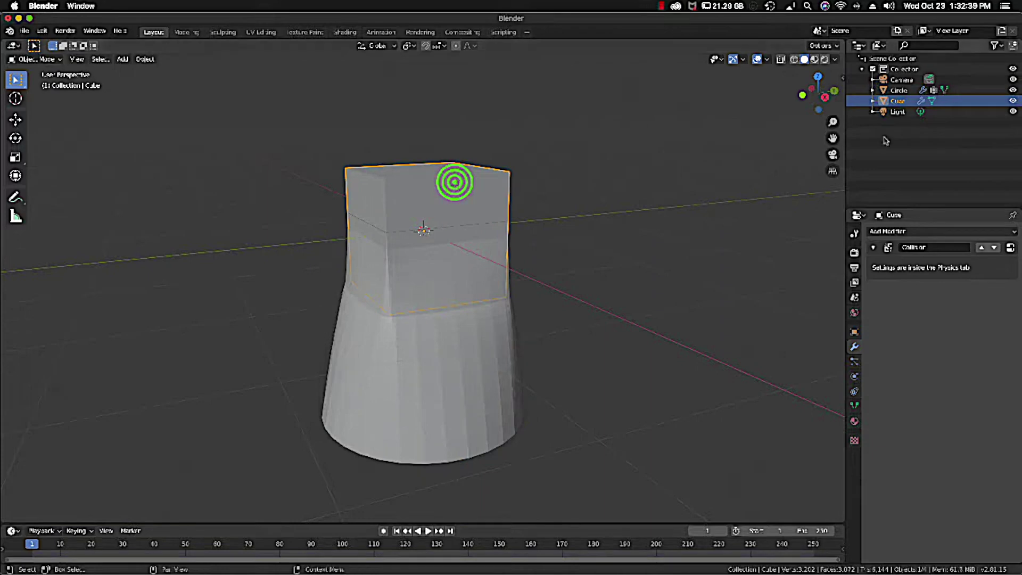
click(840, 79)
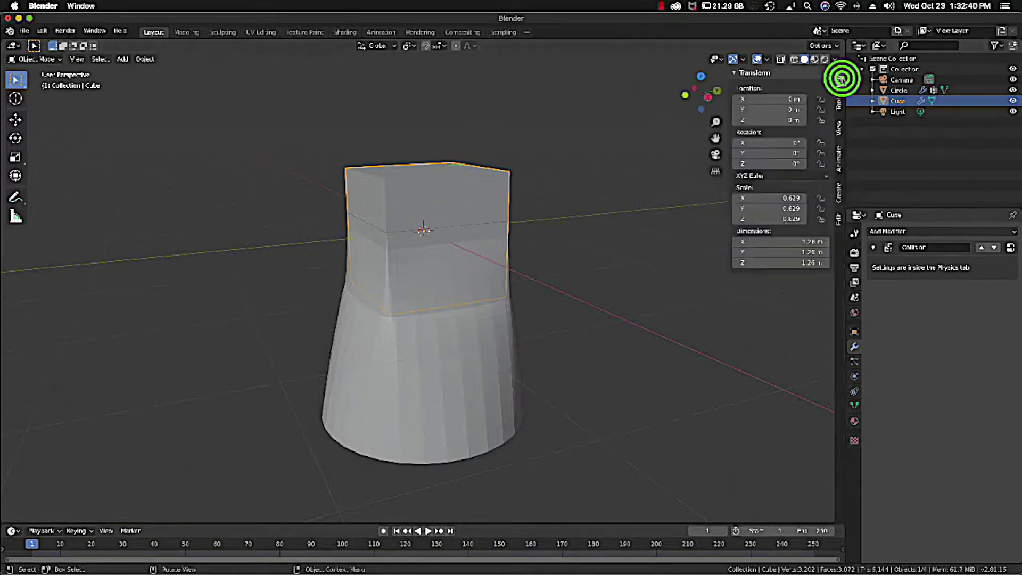
click(791, 154)
mouse_move(790, 154)
mouse_down()
mouse_move(767, 154)
mouse_move(811, 153)
mouse_move(764, 154)
mouse_move(817, 154)
mouse_move(766, 154)
mouse_move(794, 156)
mouse_up()
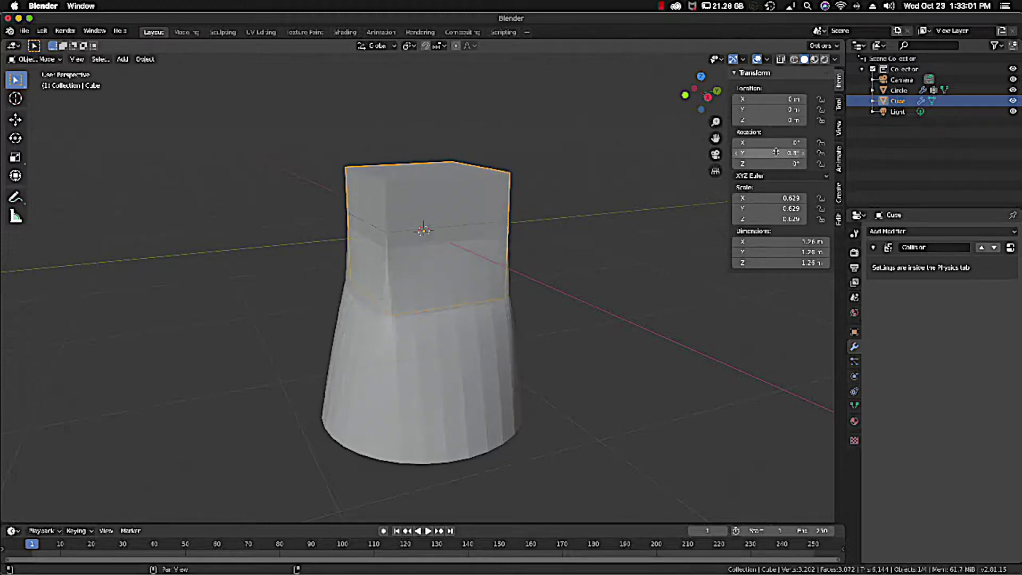
click(793, 155)
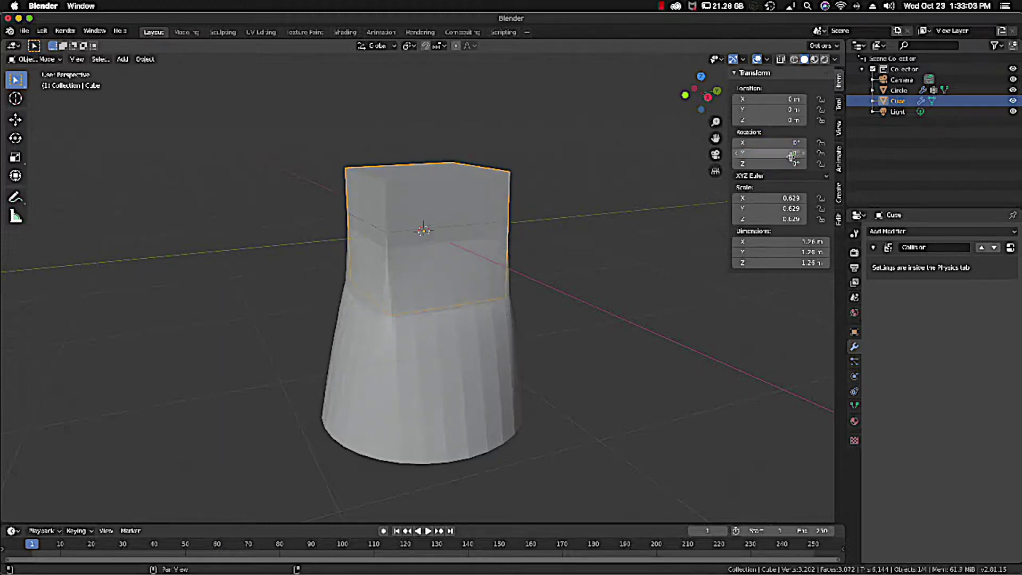
Parent the cylinder to the cube as an object parent and expand the cube's hierarchy in the outliner.
click(437, 374)
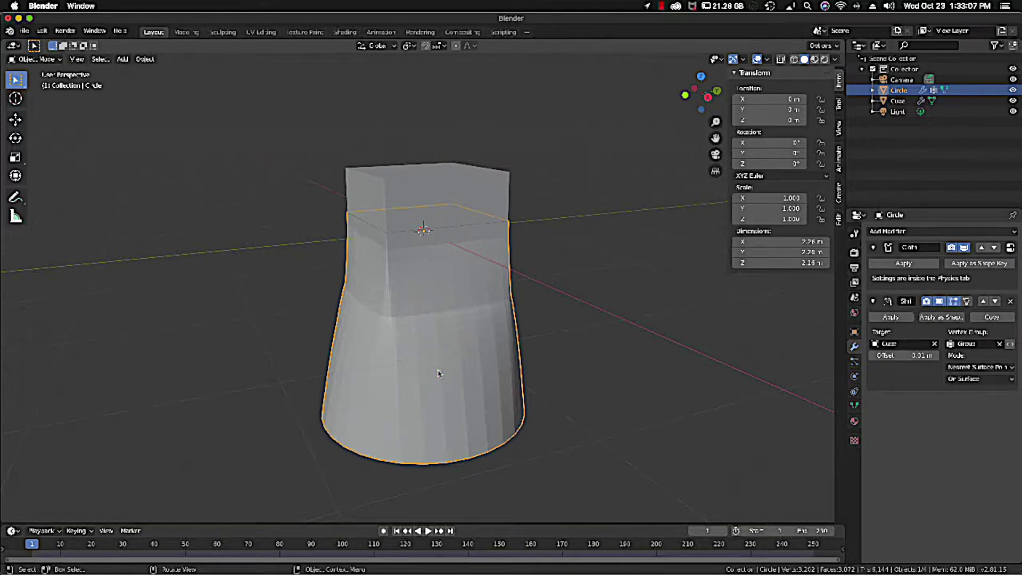
shift+click(458, 177)
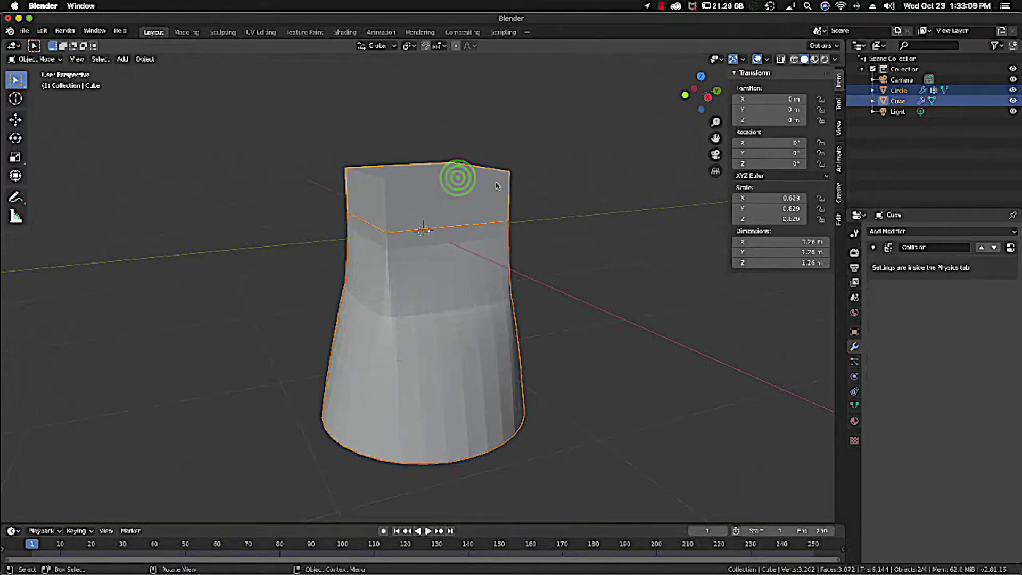
click(153, 61)
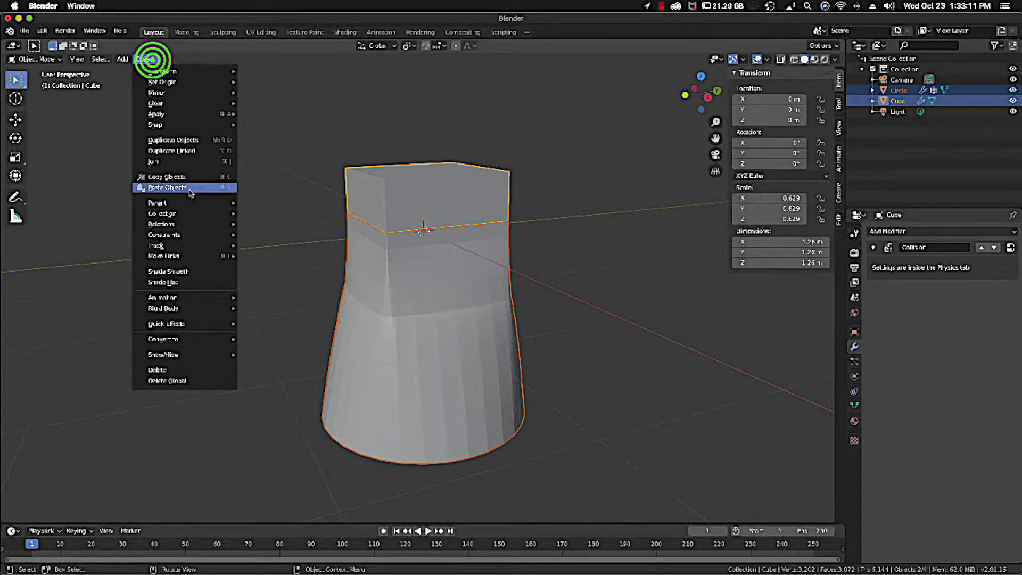
mouse_move(224, 203)
click(263, 204)
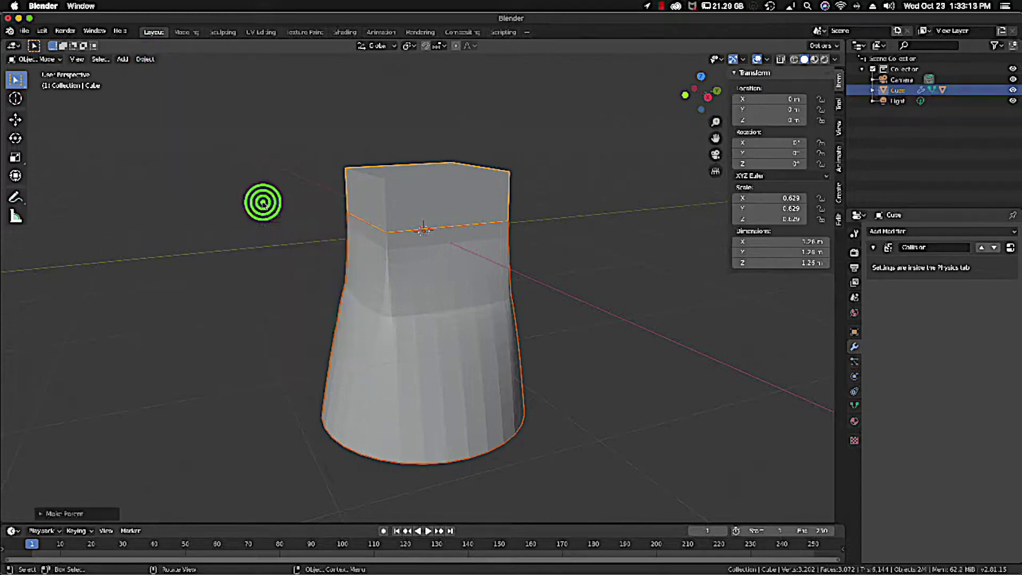
click(872, 90)
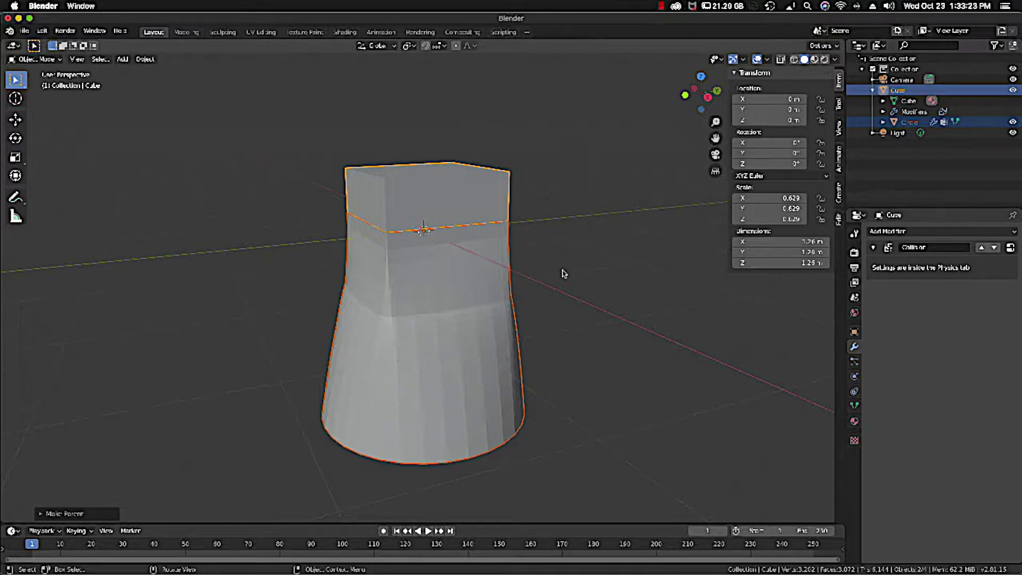
Tilt the cube about Y to test whether the parented cylinder follows, and restore the rotation to 0°.
click(468, 193)
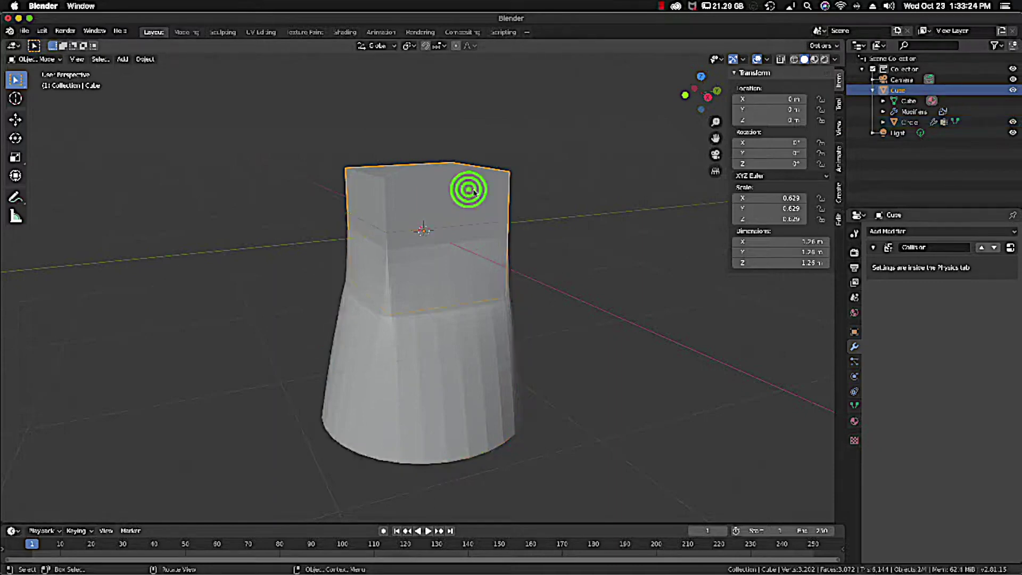
click(767, 152)
drag(766, 153, 745, 174)
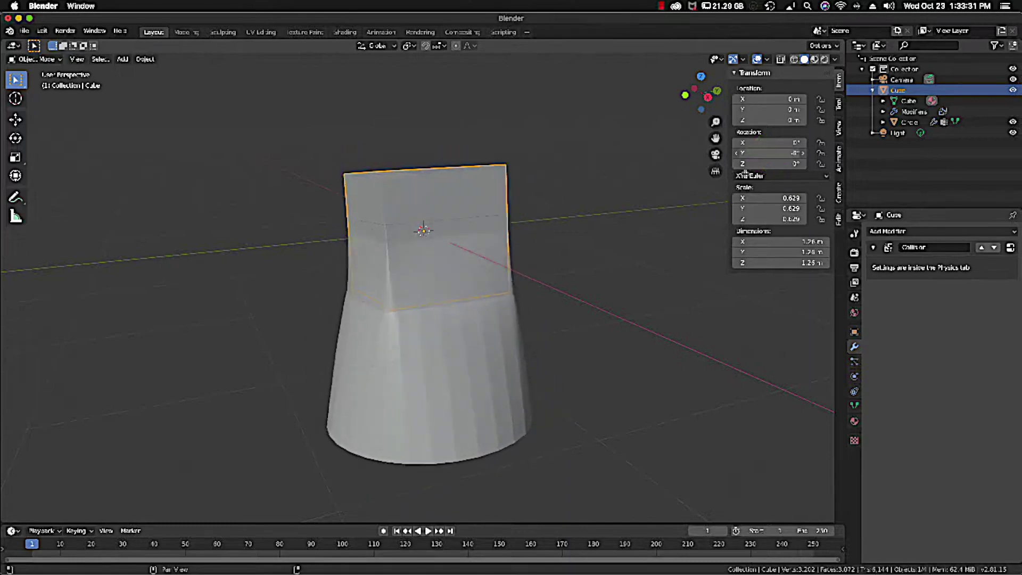
click(768, 153)
Enlarge the timeline, keyframe the cube's rotation at 0° on all axes at frame 1, and select the cube.
click(302, 523)
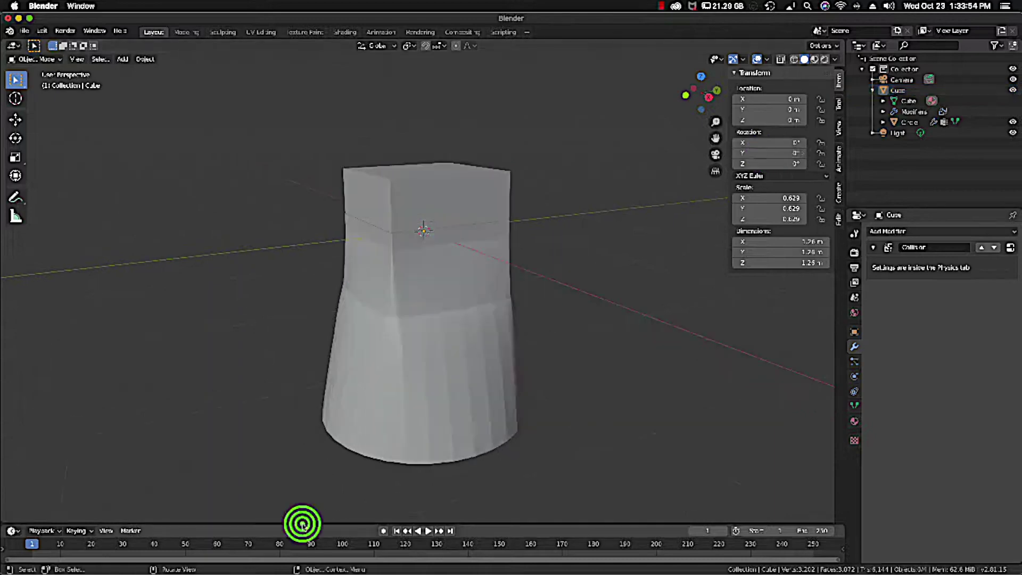
drag(302, 523, 308, 441)
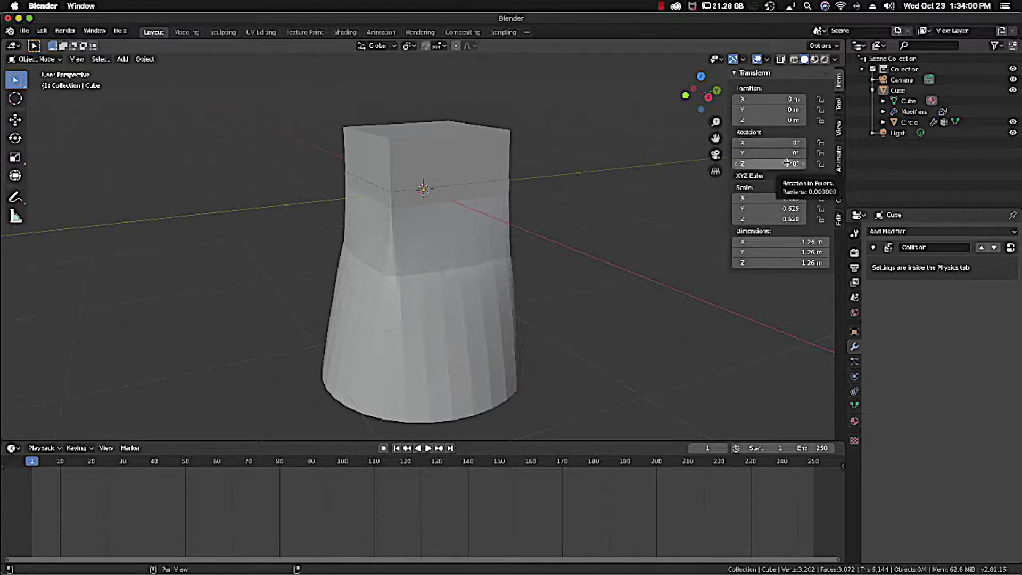
key(i)
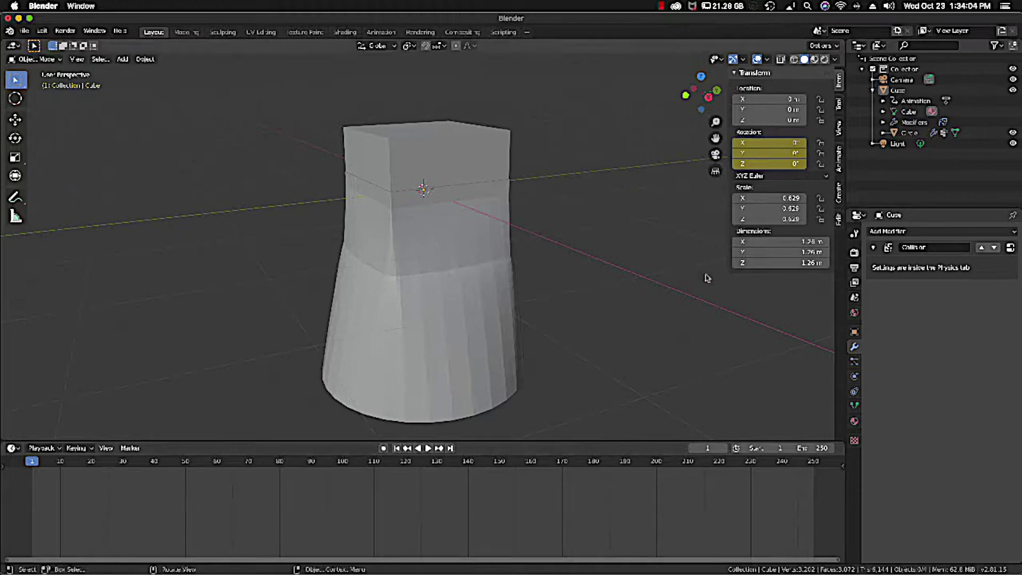
click(446, 151)
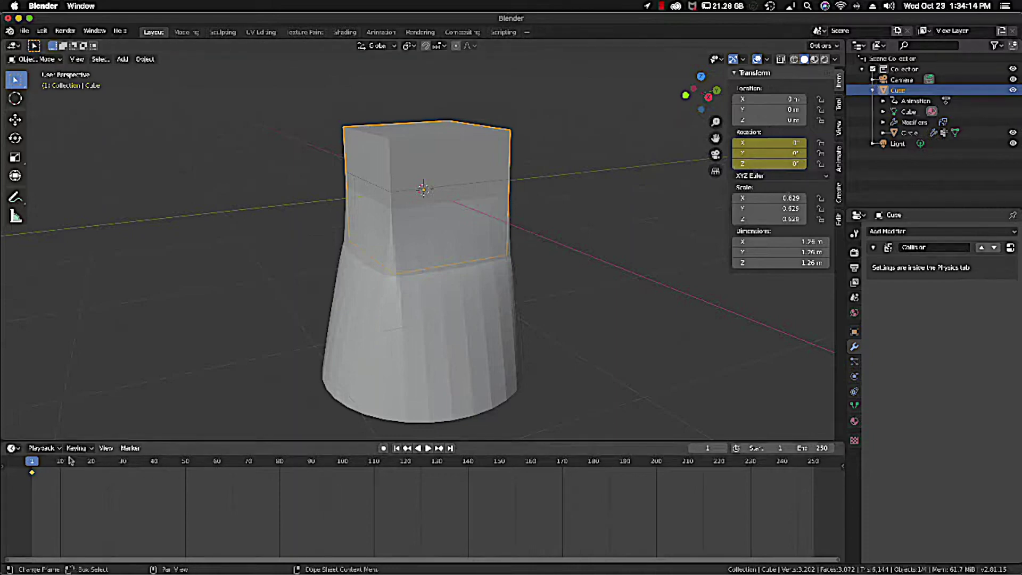
At frame 19, set the cube's Z rotation to -180° and keyframe its rotation.
click(89, 461)
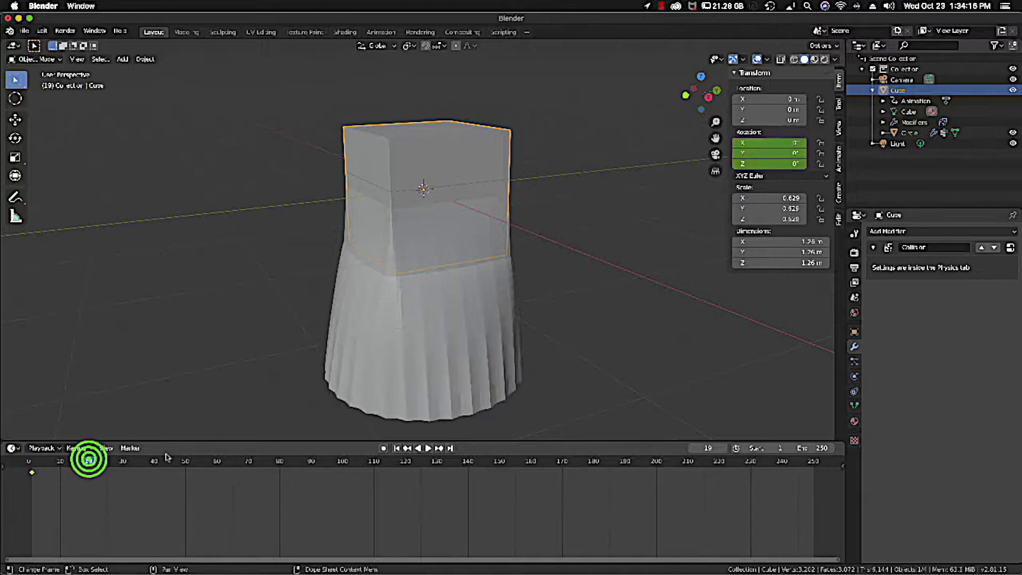
click(767, 164)
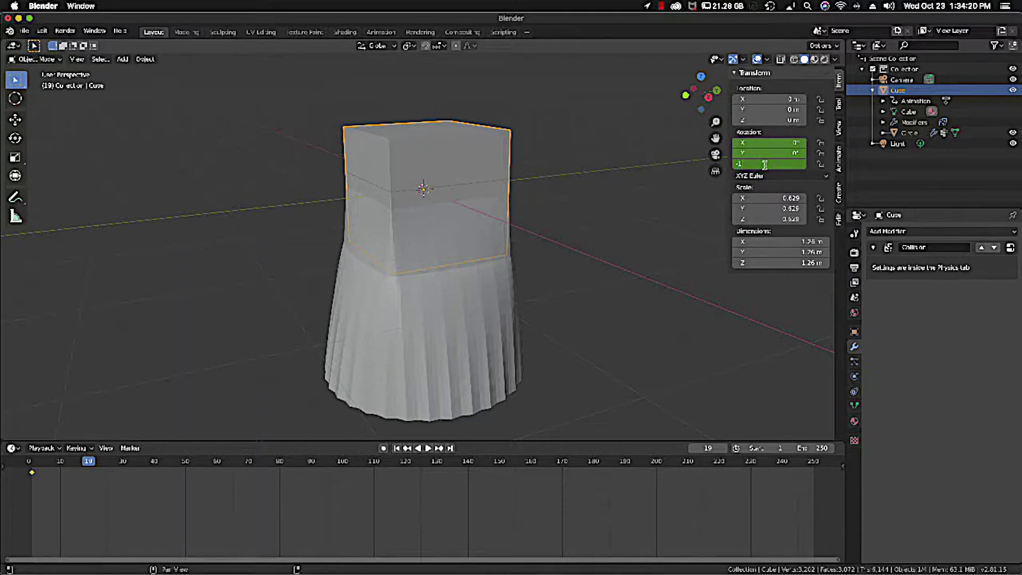
text(-130)
key(Return)
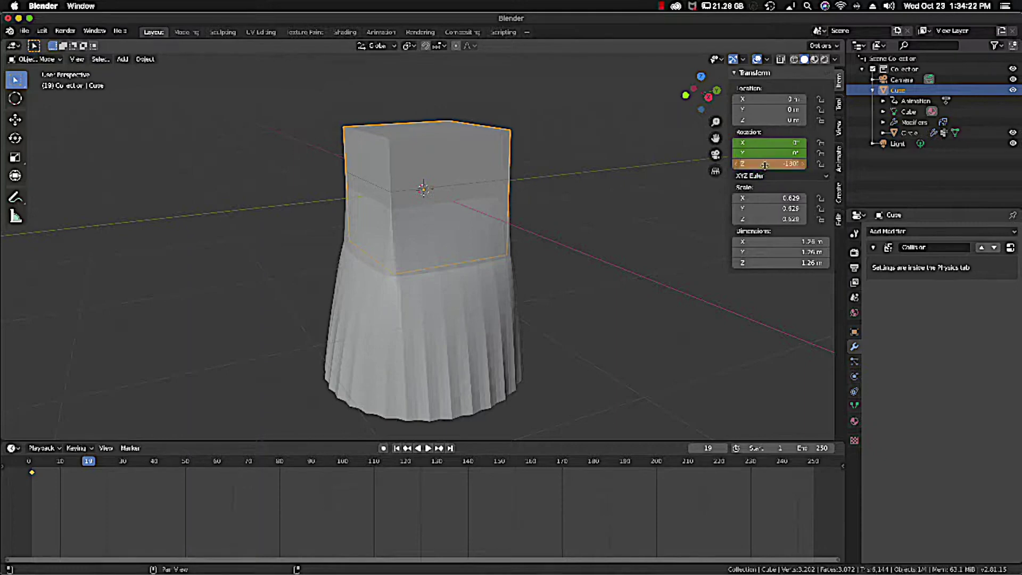
key(i)
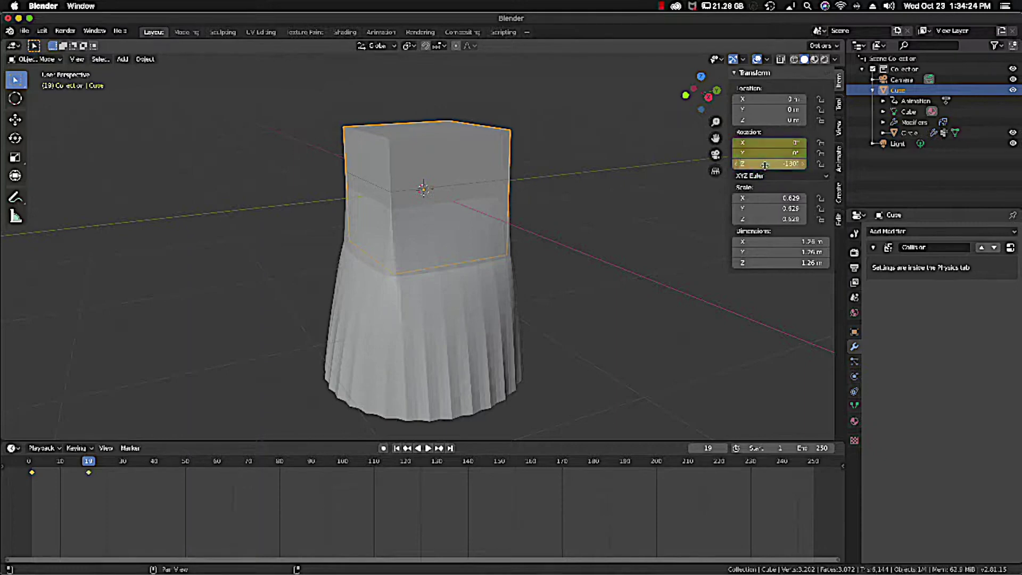
At frame 40, tilt the cube to about -24° around Y and keyframe its rotation.
click(153, 461)
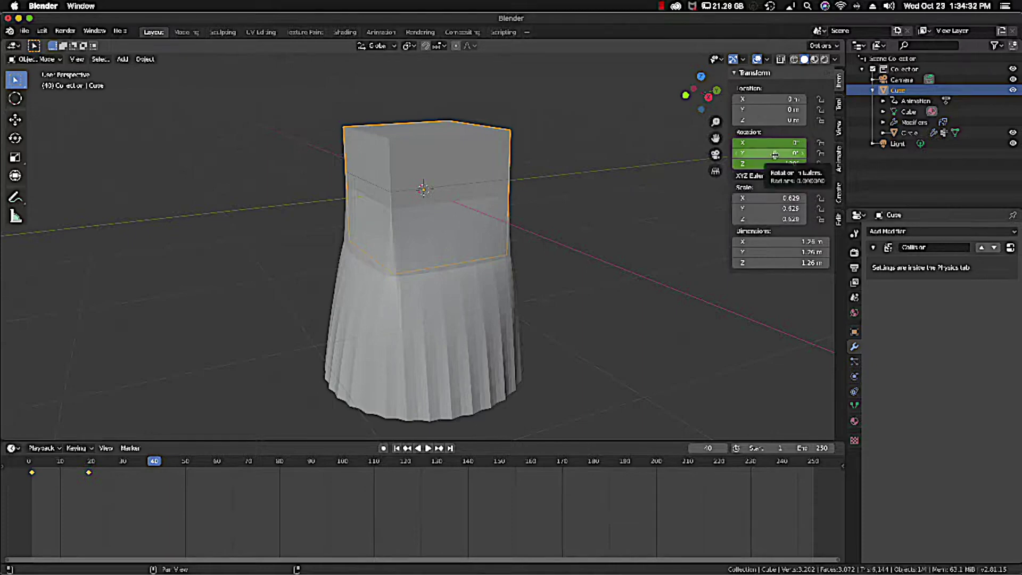
drag(776, 154, 751, 154)
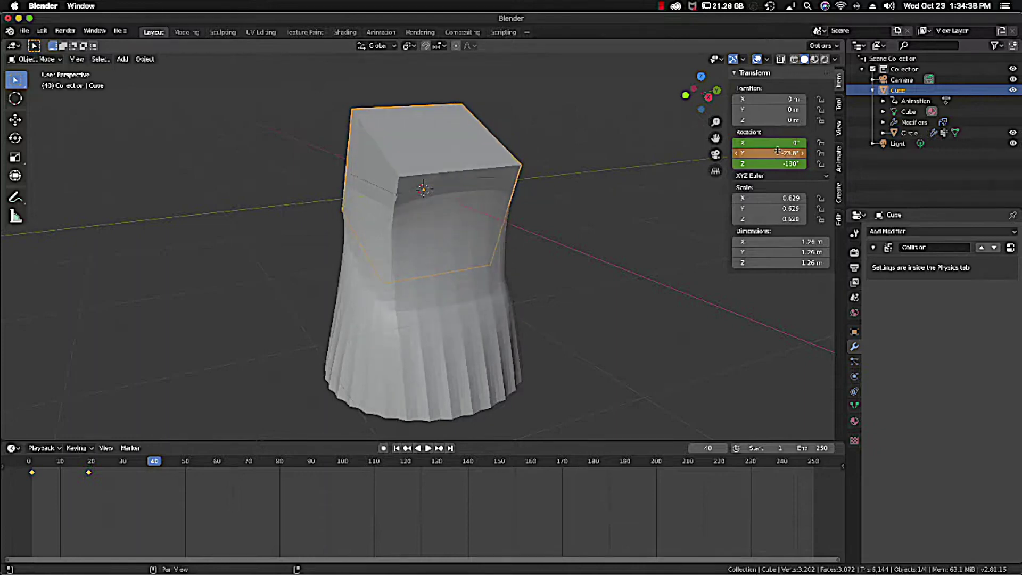
key(i)
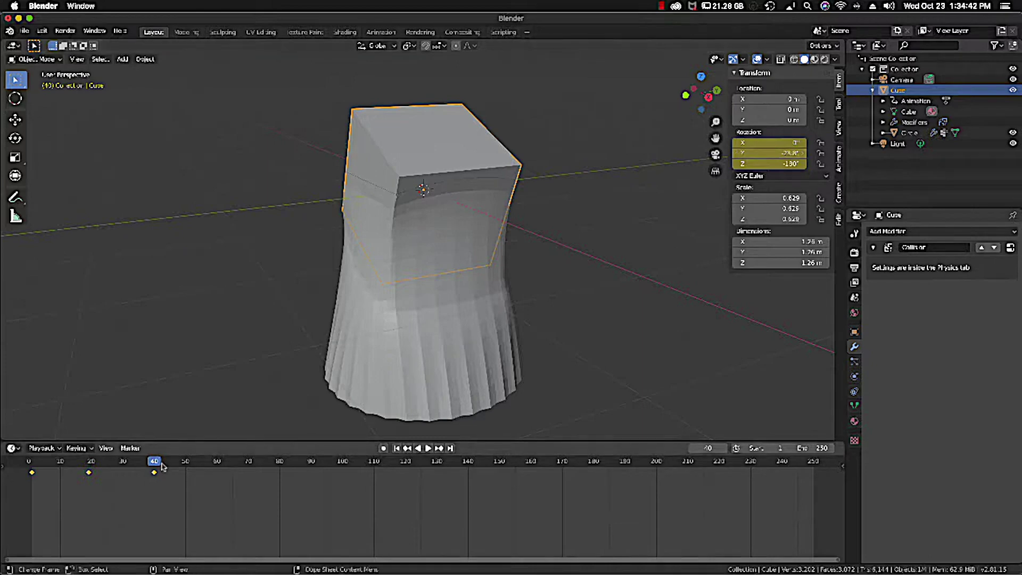
At frame 70, set the cube's Z and Y rotations to 0° and keyframe the rotation.
drag(153, 463, 248, 462)
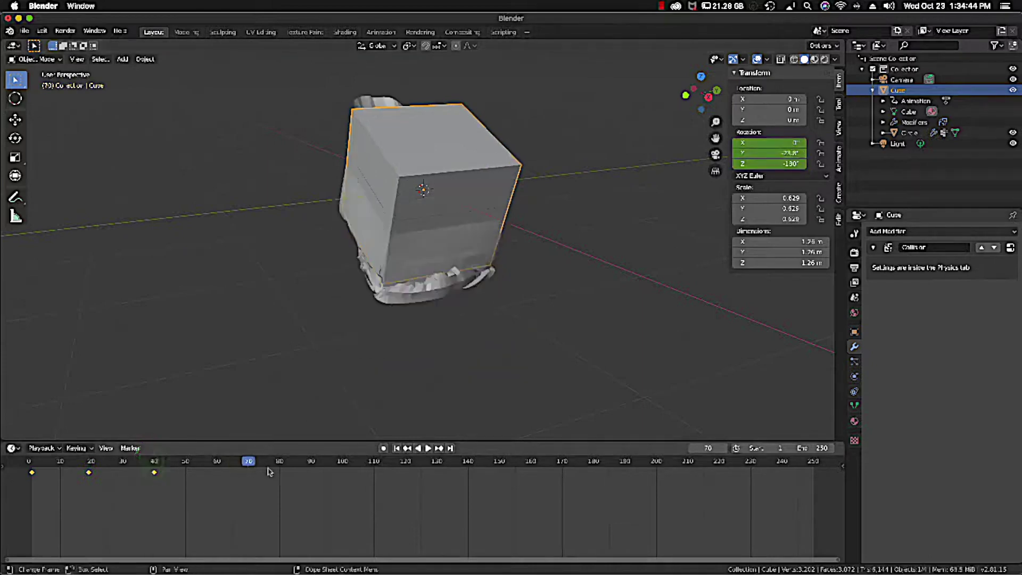
click(783, 164)
text(0)
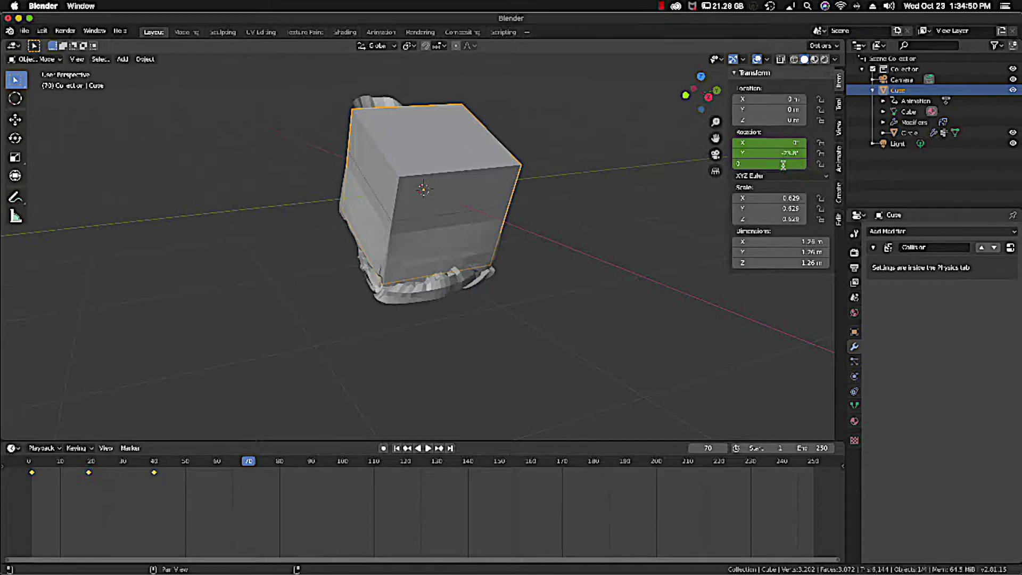
key(Return)
click(783, 153)
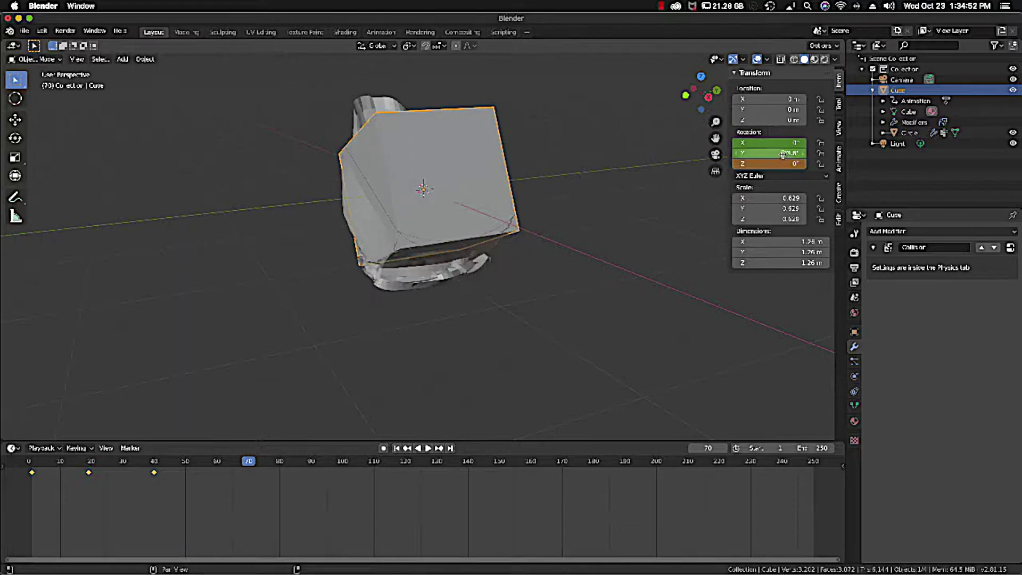
text(0)
key(Return)
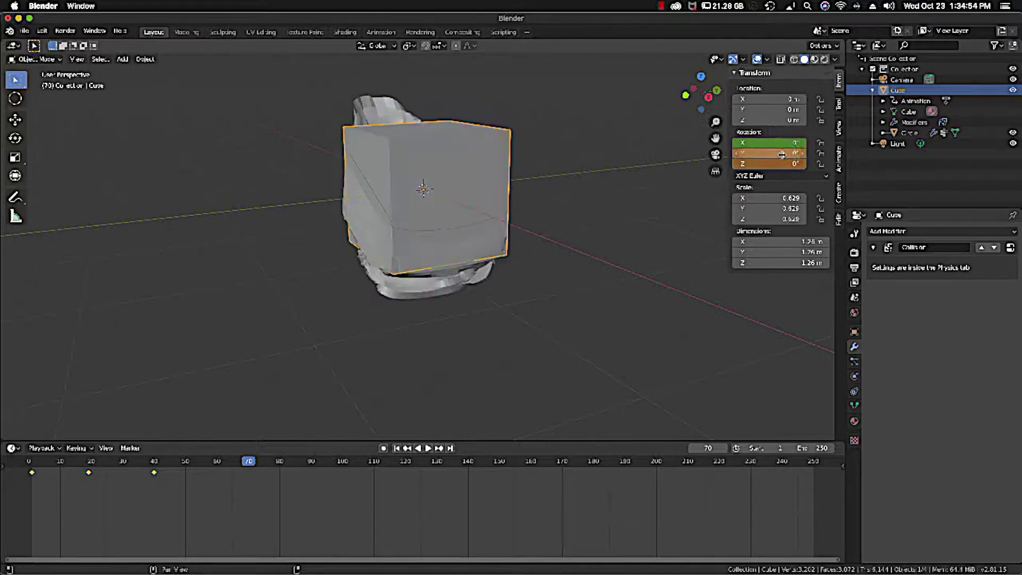
key(i)
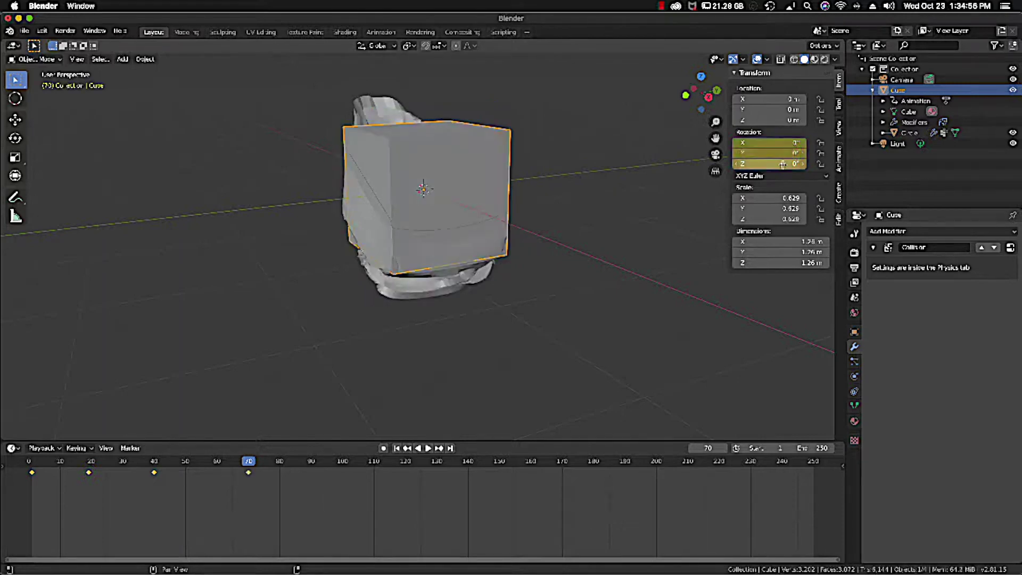
Play the animation from frame 1 and scrub between frames 62 and 98 to check how the cloth follows the cube.
click(395, 448)
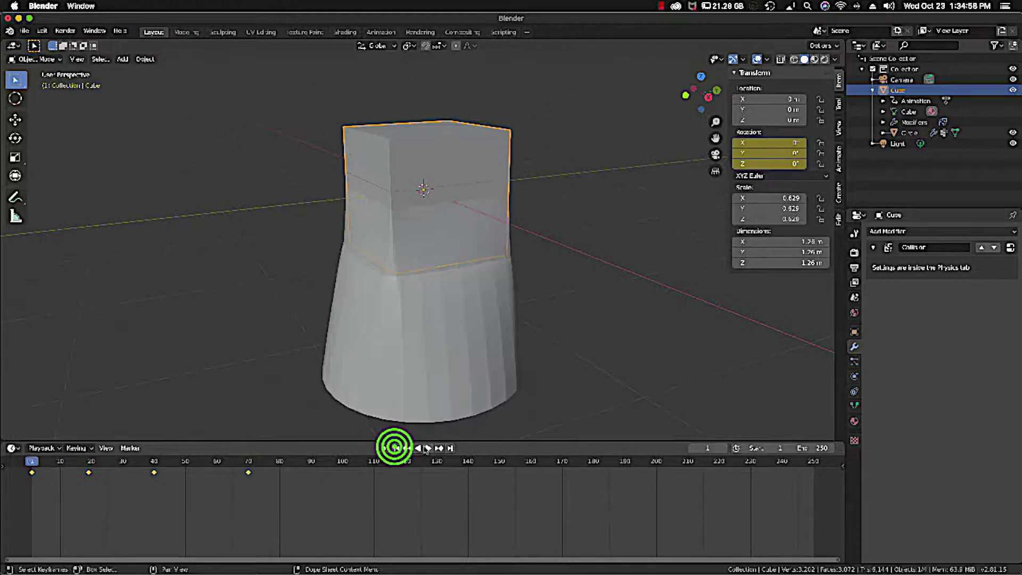
click(426, 448)
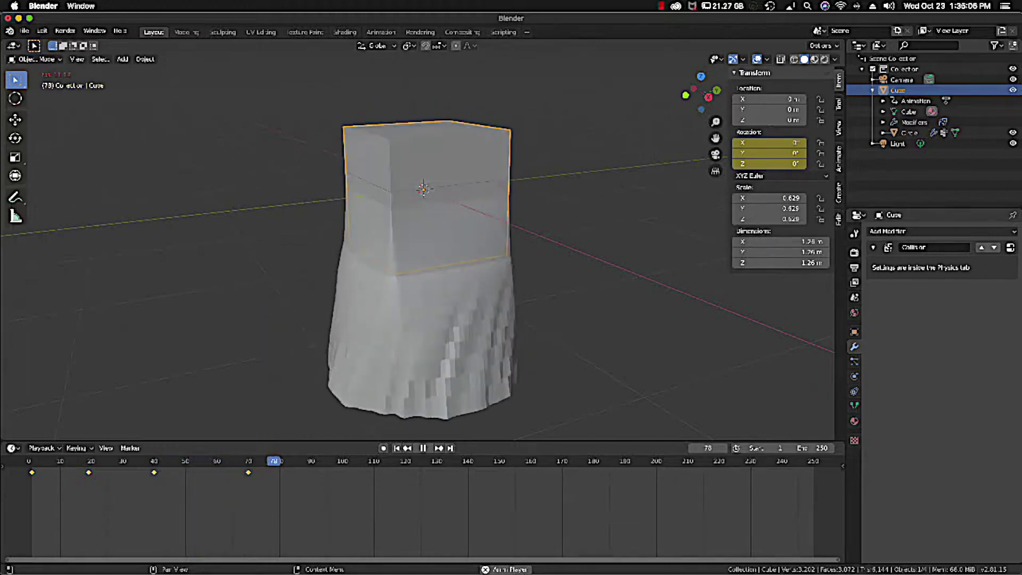
click(419, 448)
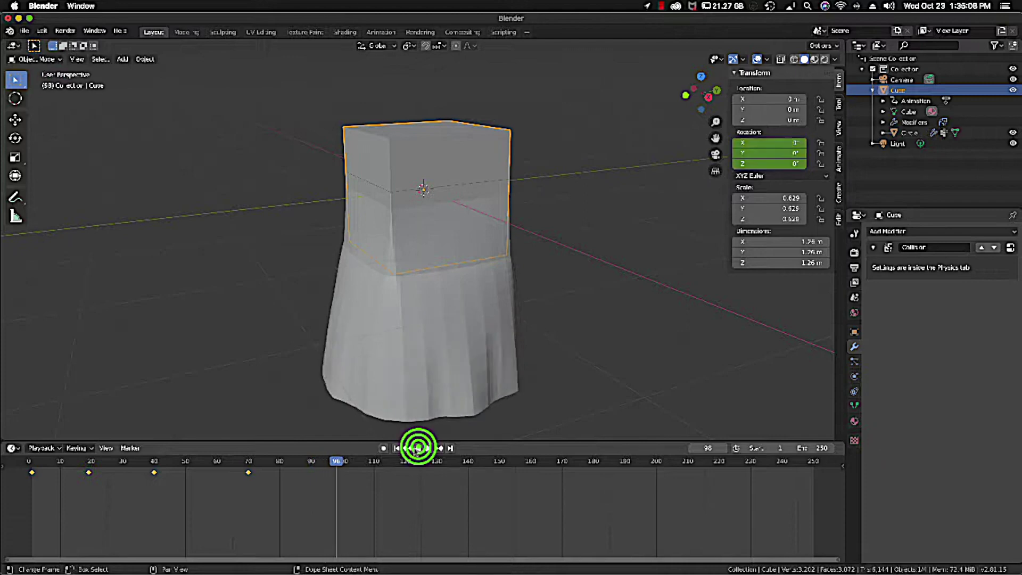
drag(333, 461, 223, 463)
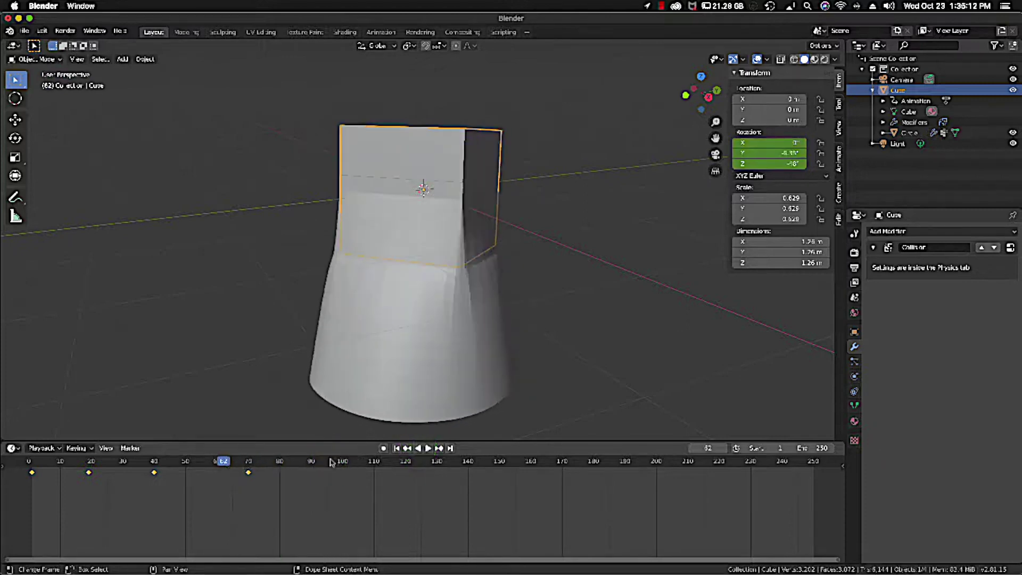
click(311, 461)
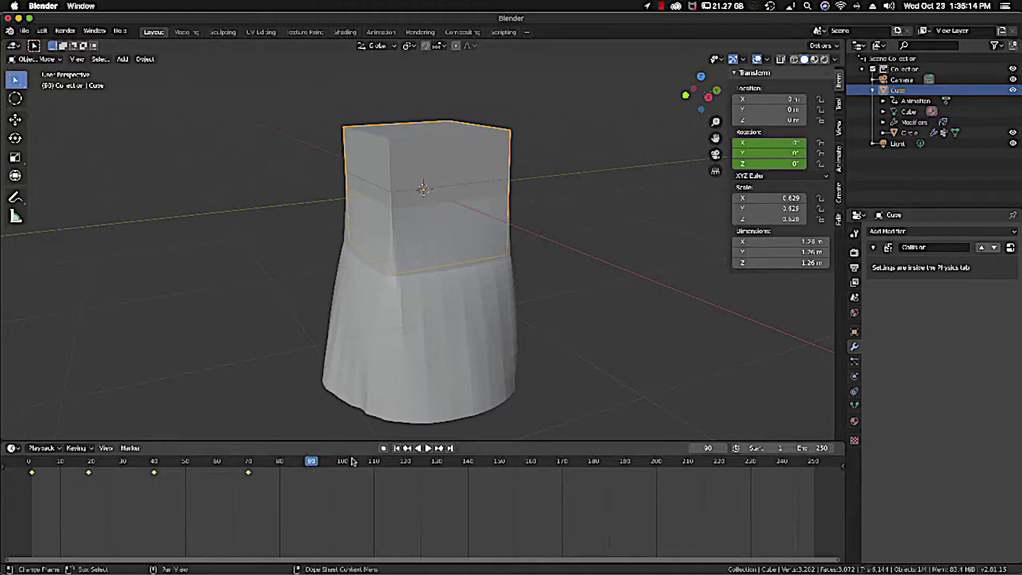
At frame 120, set the cube's X rotation to about -41° and keyframe its rotation.
click(405, 462)
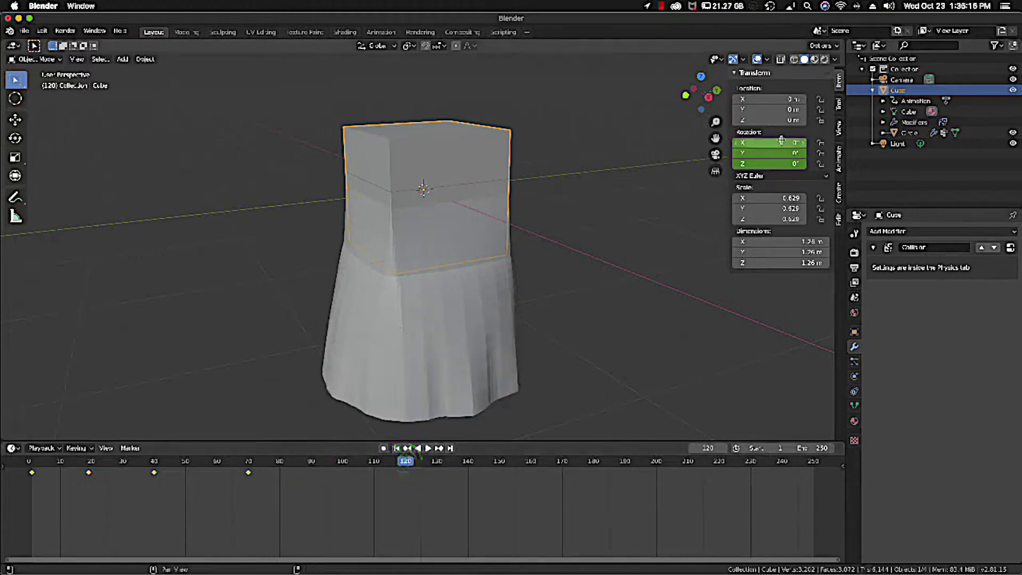
drag(780, 142, 745, 143)
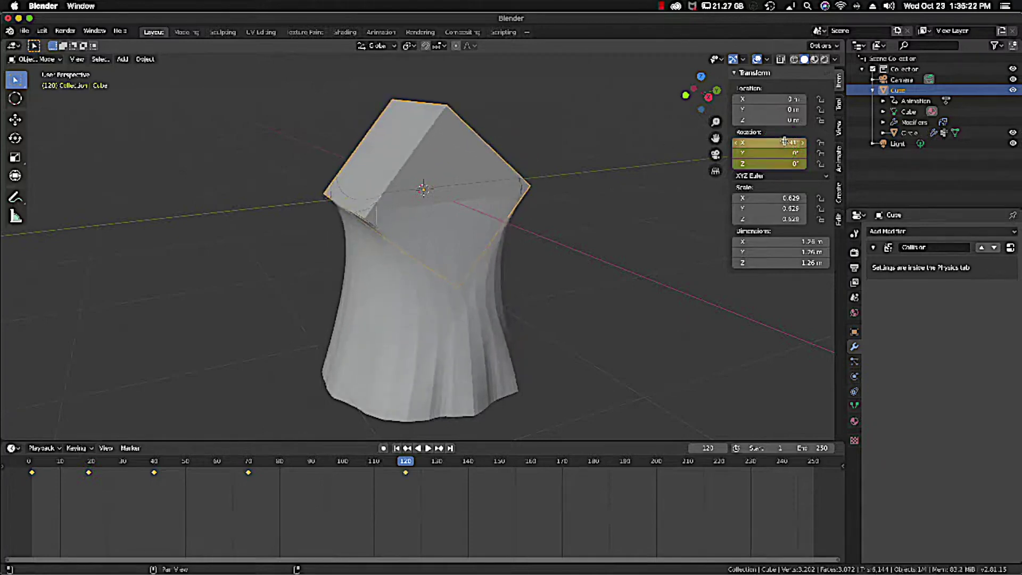
click(773, 144)
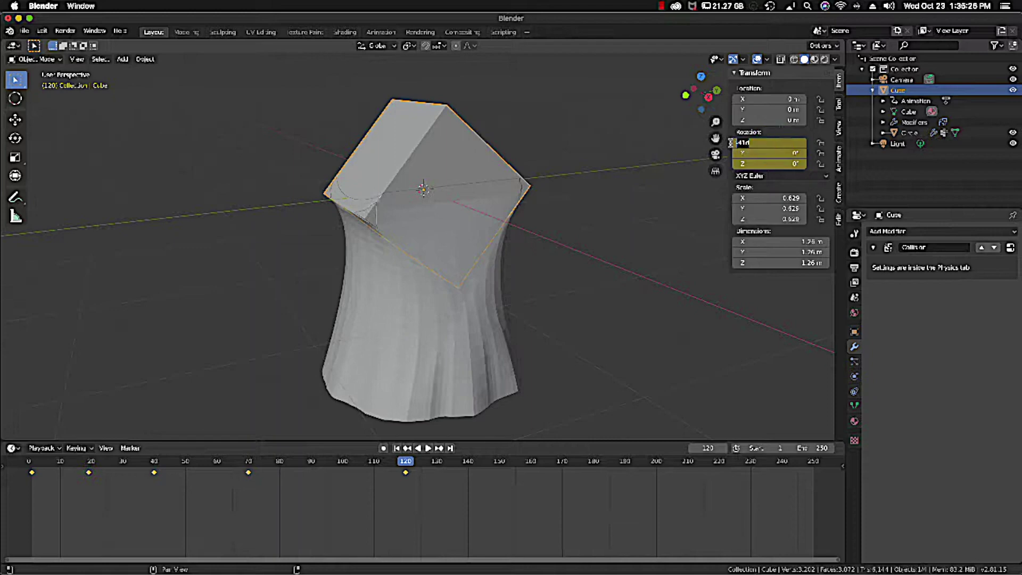
click(752, 151)
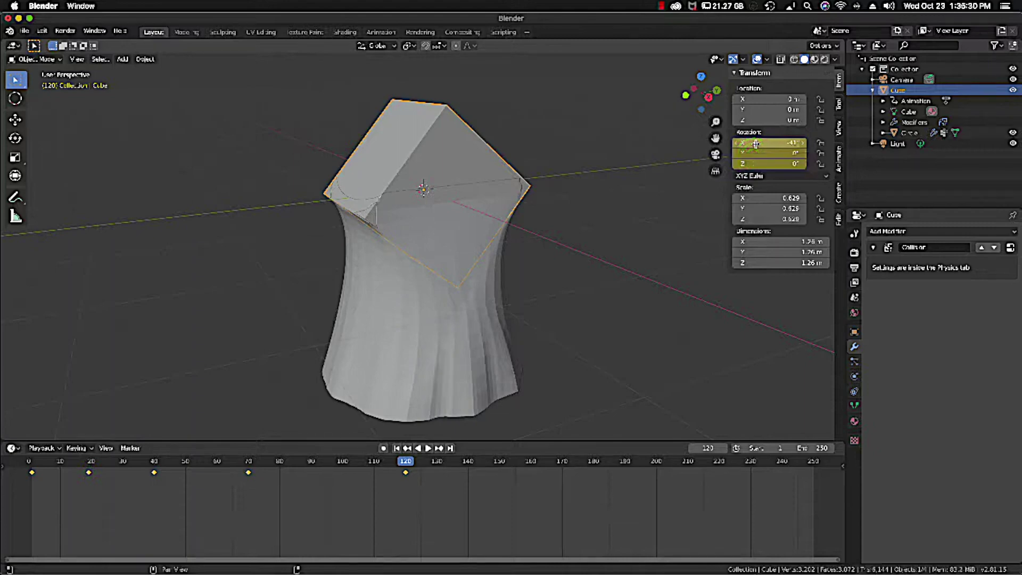
Play the animation from frame 1 to check the cloth's motion and stop it at frame 35.
click(396, 448)
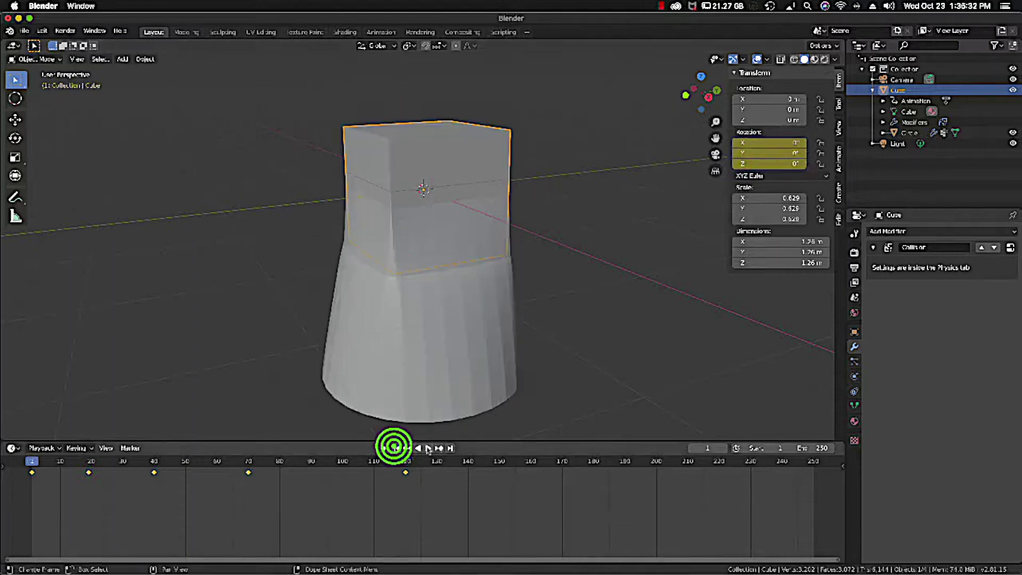
click(427, 448)
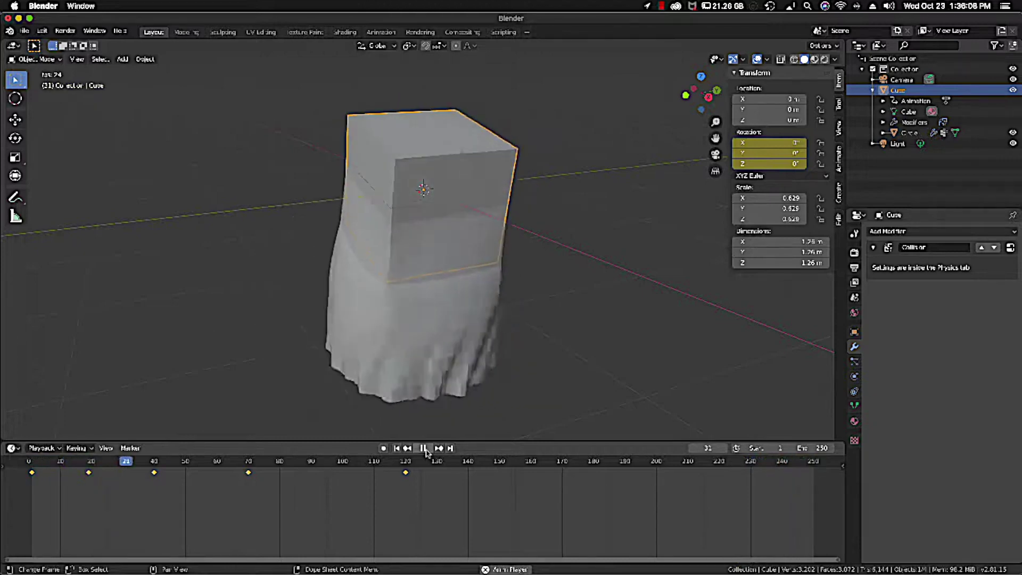
click(424, 448)
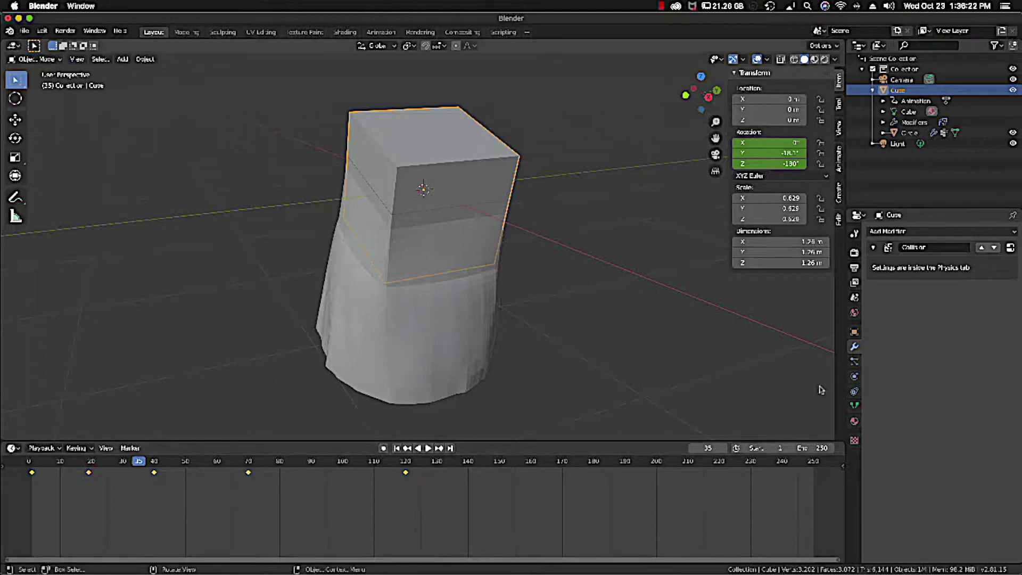
Give the cloth cylinder a new material with a blue base color.
click(476, 297)
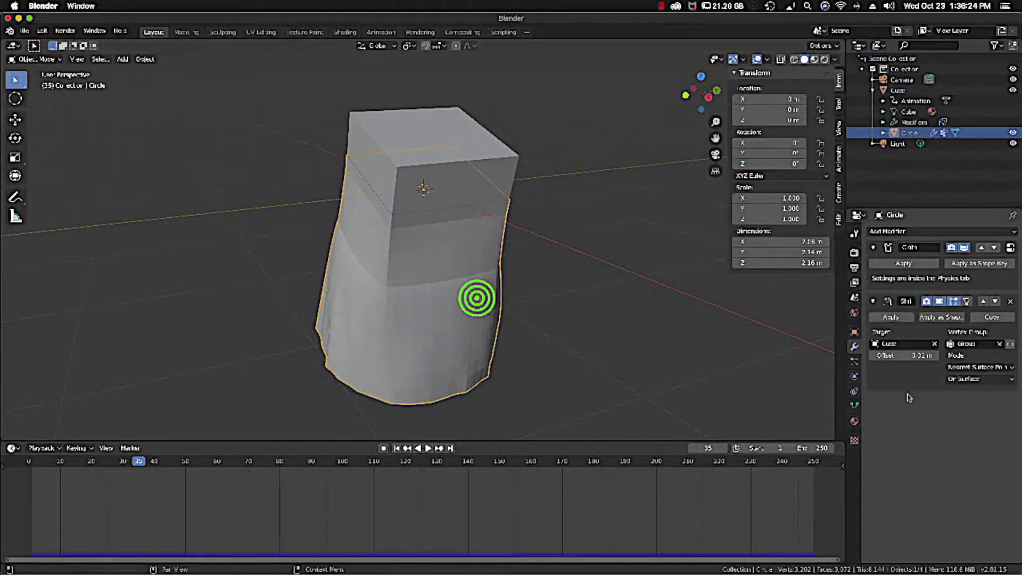
click(853, 421)
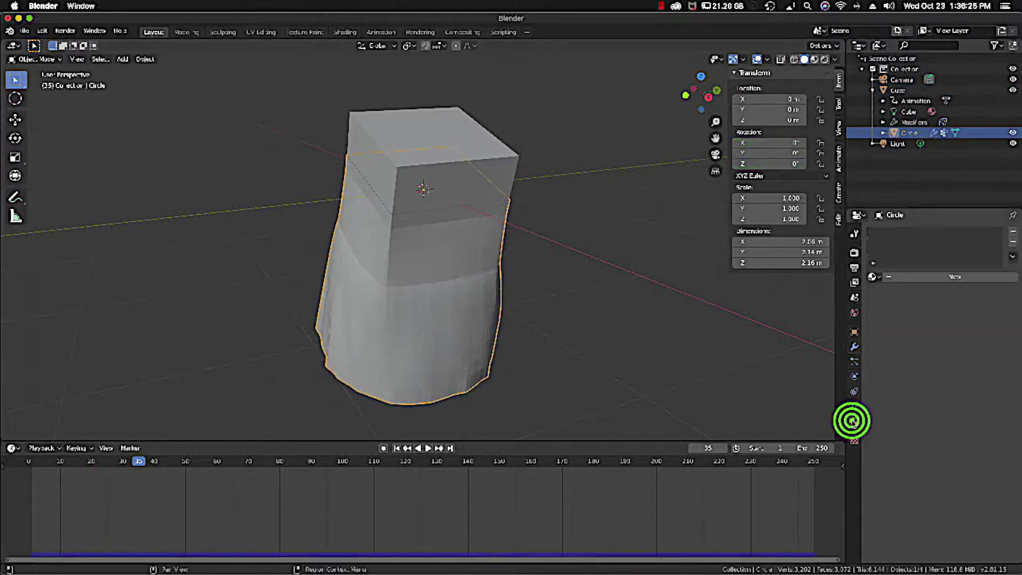
click(905, 278)
click(960, 384)
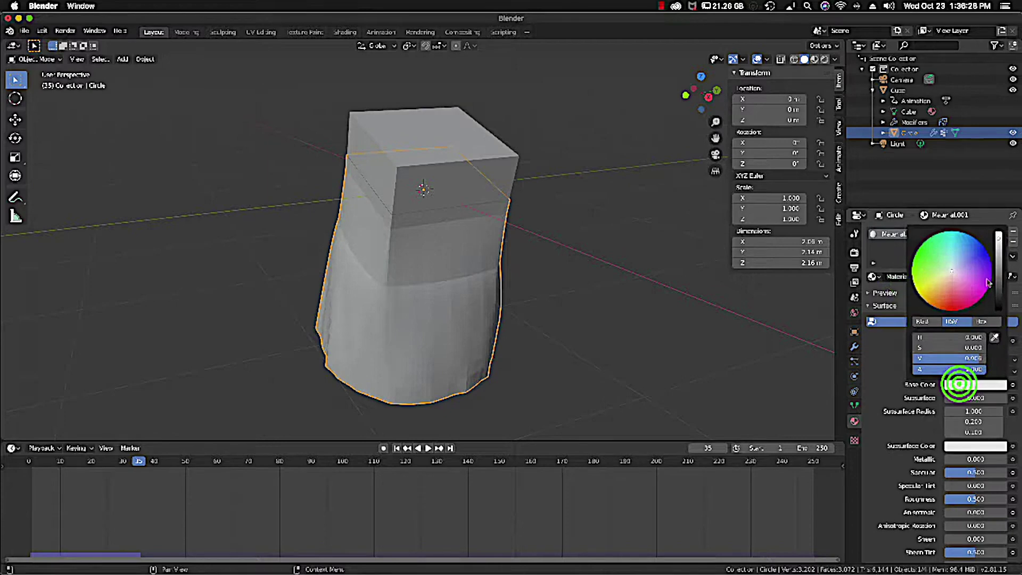
click(967, 244)
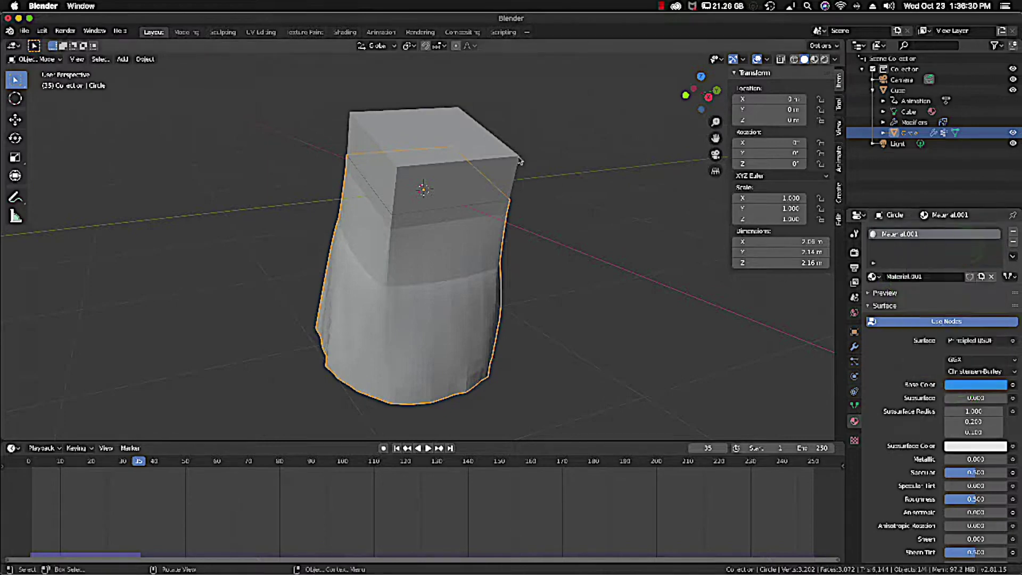
Change the base color of the cube's material to orange.
click(490, 152)
click(979, 384)
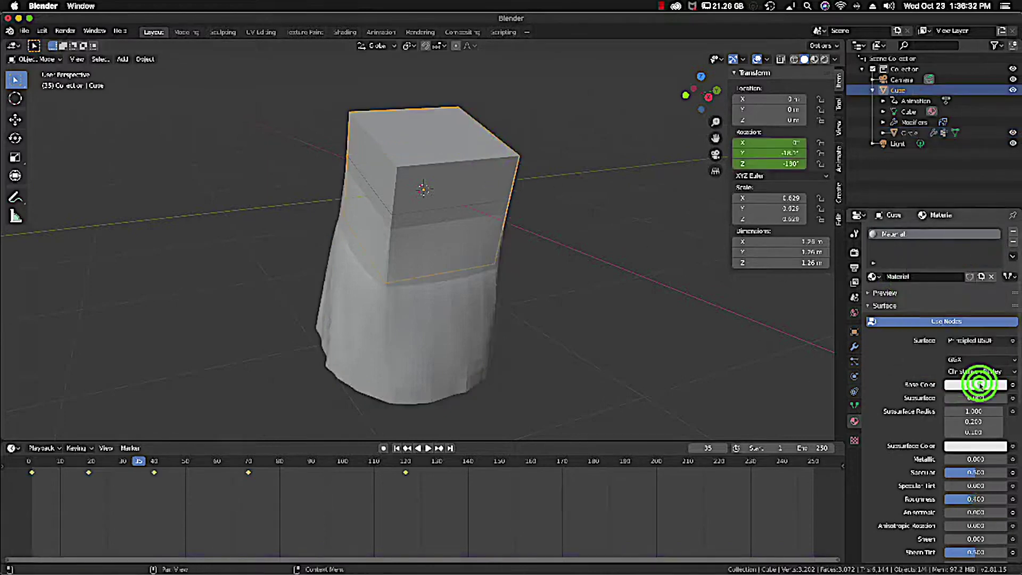
click(922, 252)
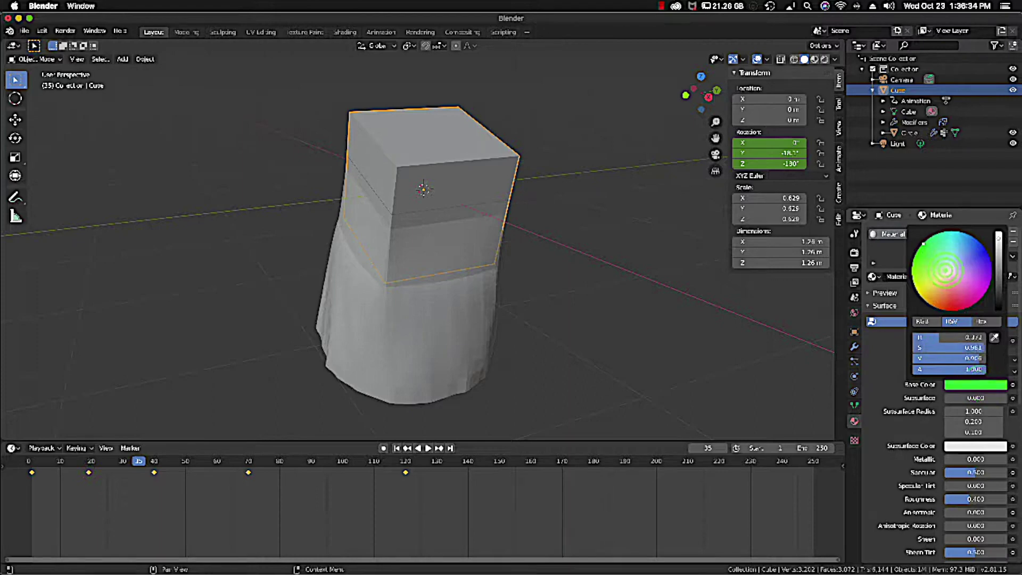
mouse_move(923, 243)
mouse_down()
mouse_move(914, 274)
mouse_move(934, 307)
mouse_up()
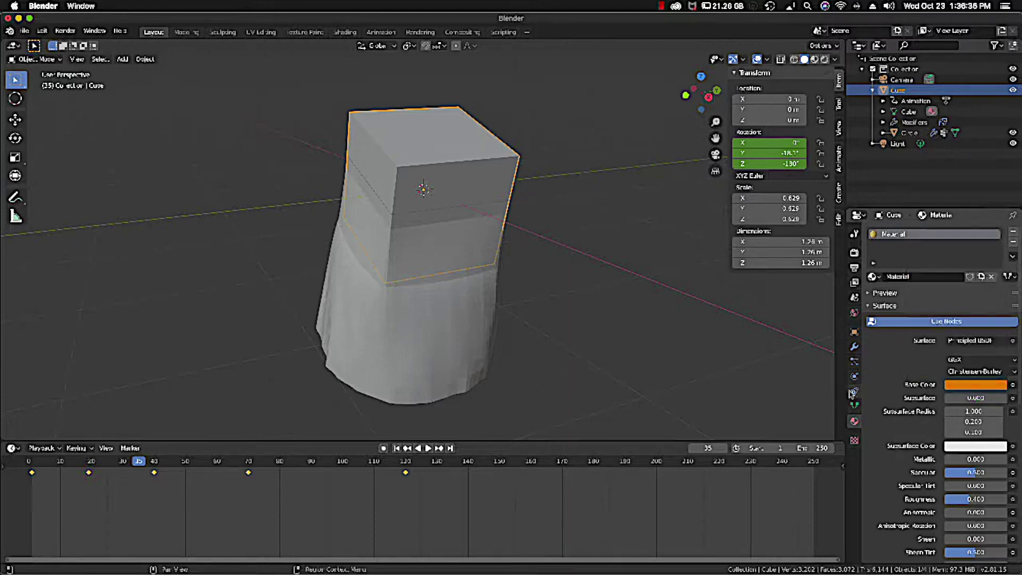
Switch the viewport to rendered shading and play the animation from frame 1.
click(824, 58)
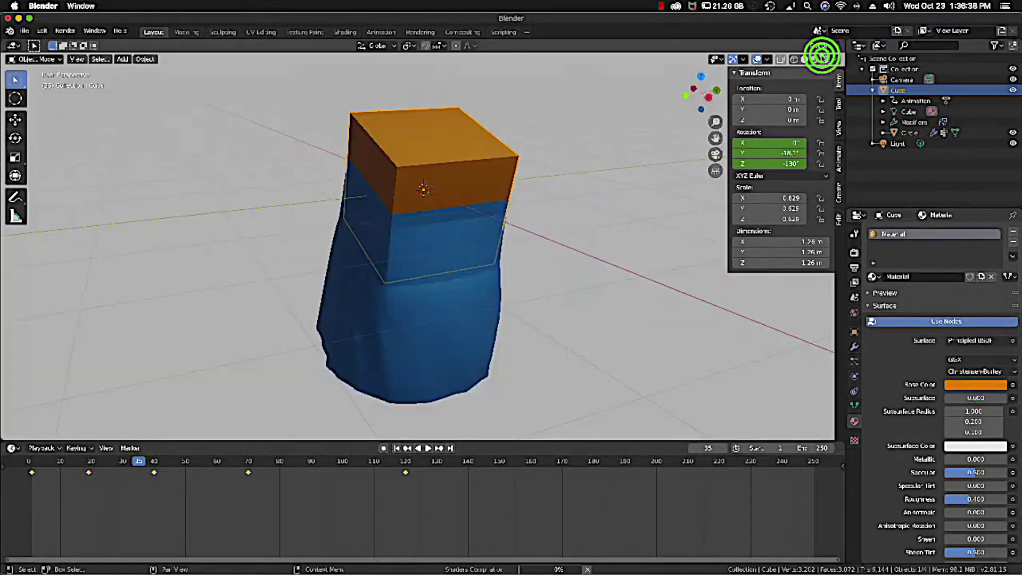
click(397, 448)
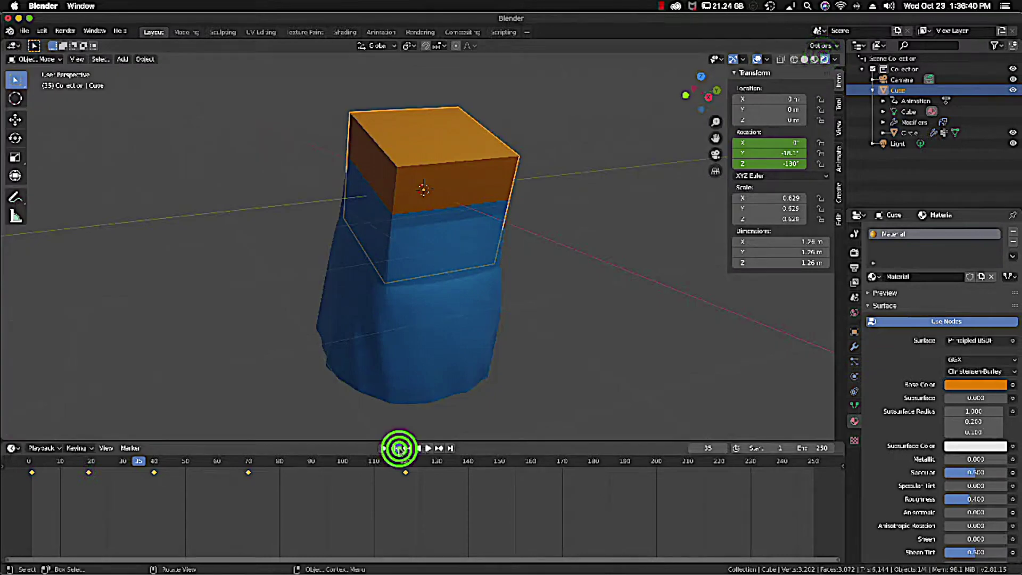
click(428, 448)
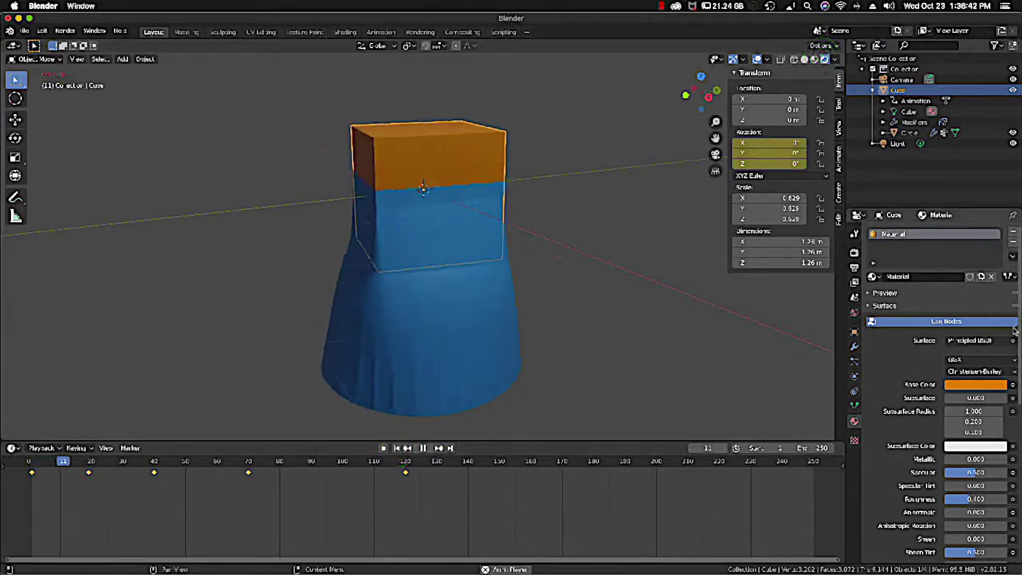
Deselect the cube and hide the viewport overlays, then replay the animation from frame 1 and stop it at frame 213.
click(664, 287)
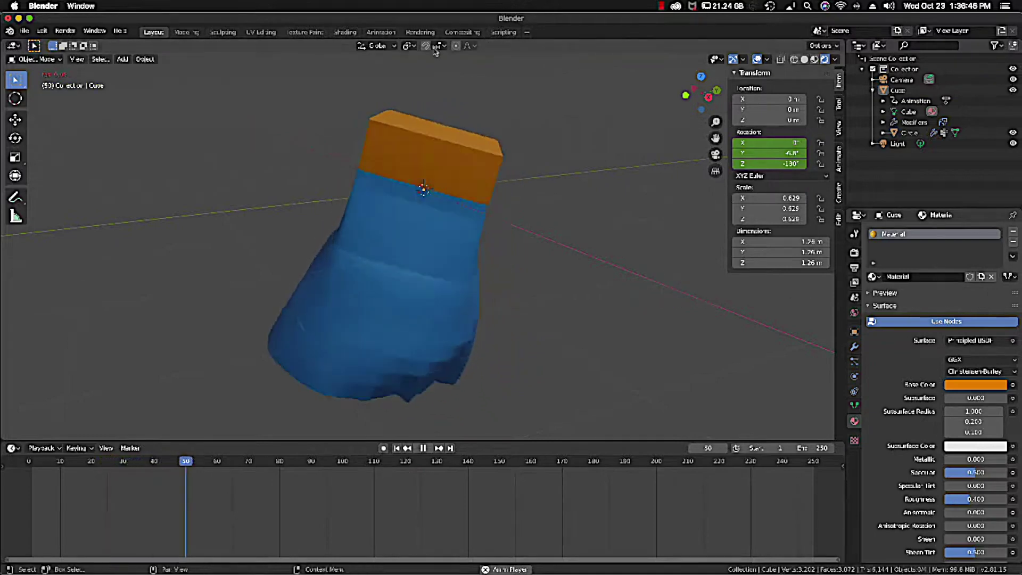
click(756, 59)
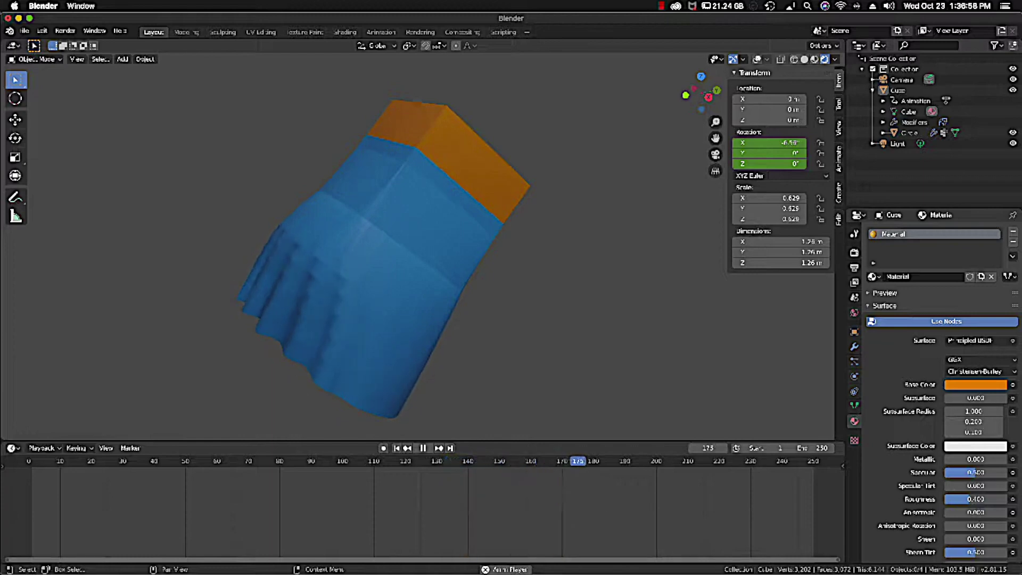
click(397, 448)
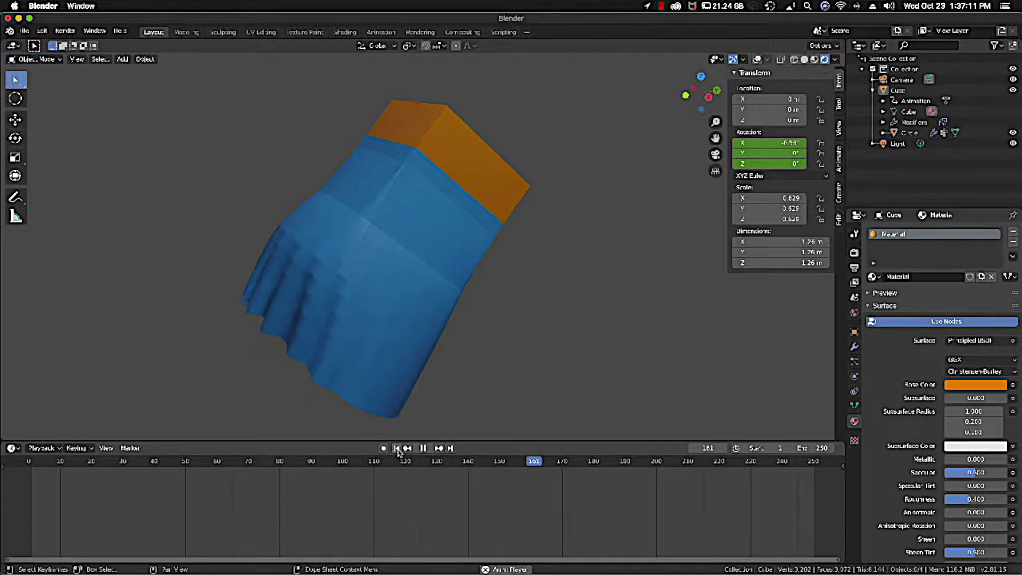
click(421, 448)
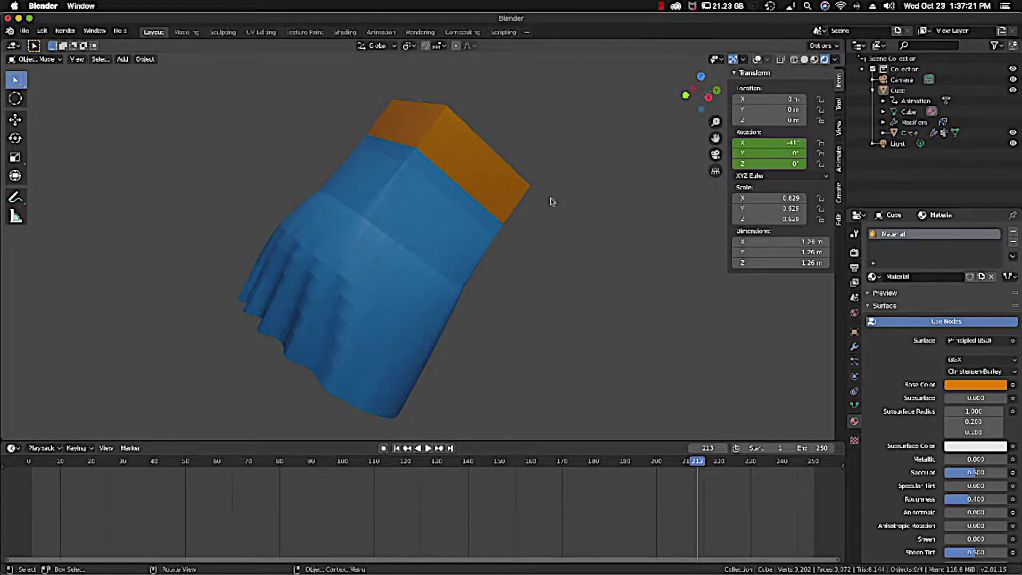
click(660, 6)
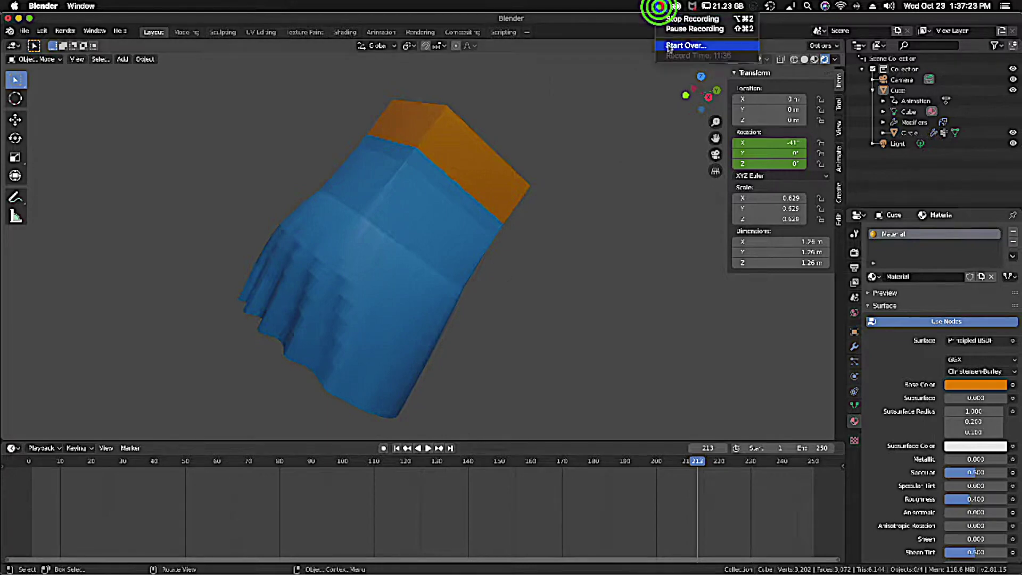